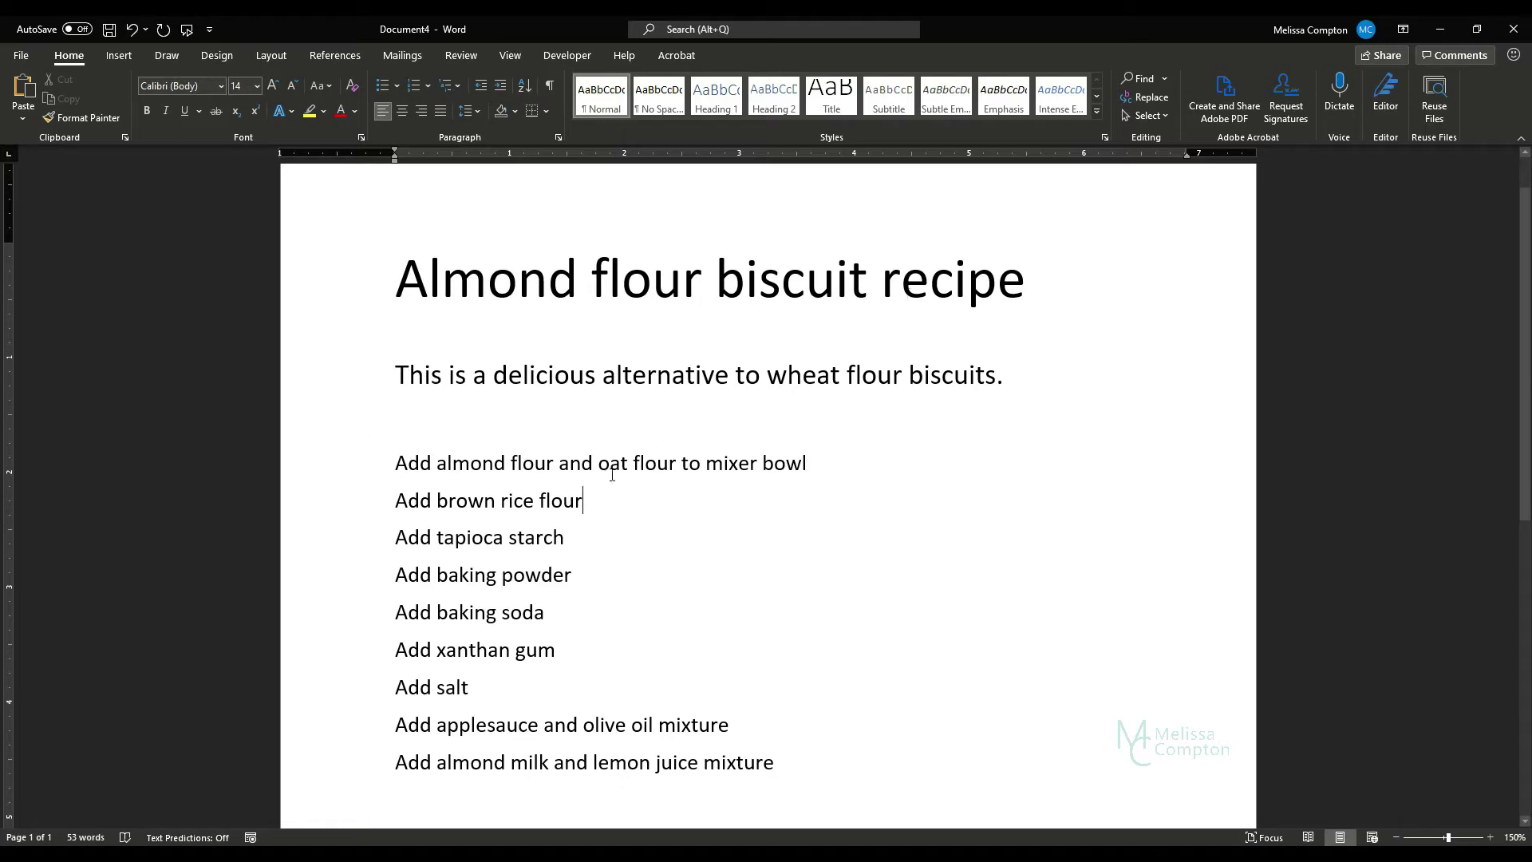
- Format the nine recipe instruction lines as a bulleted list with solid round bullets
scroll(549, 472, down, 3)
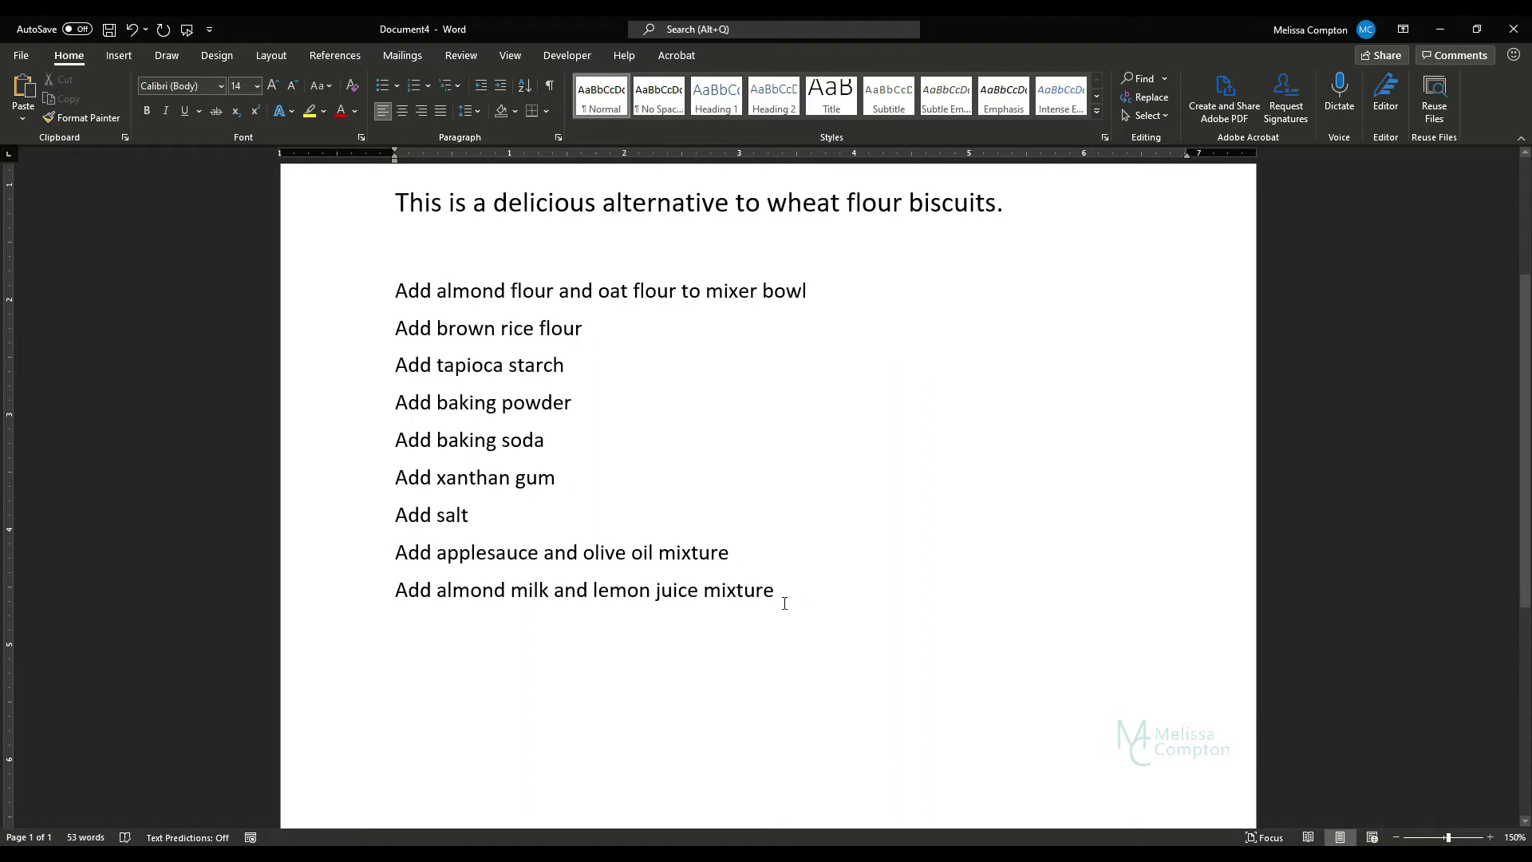
drag(789, 592, 405, 290)
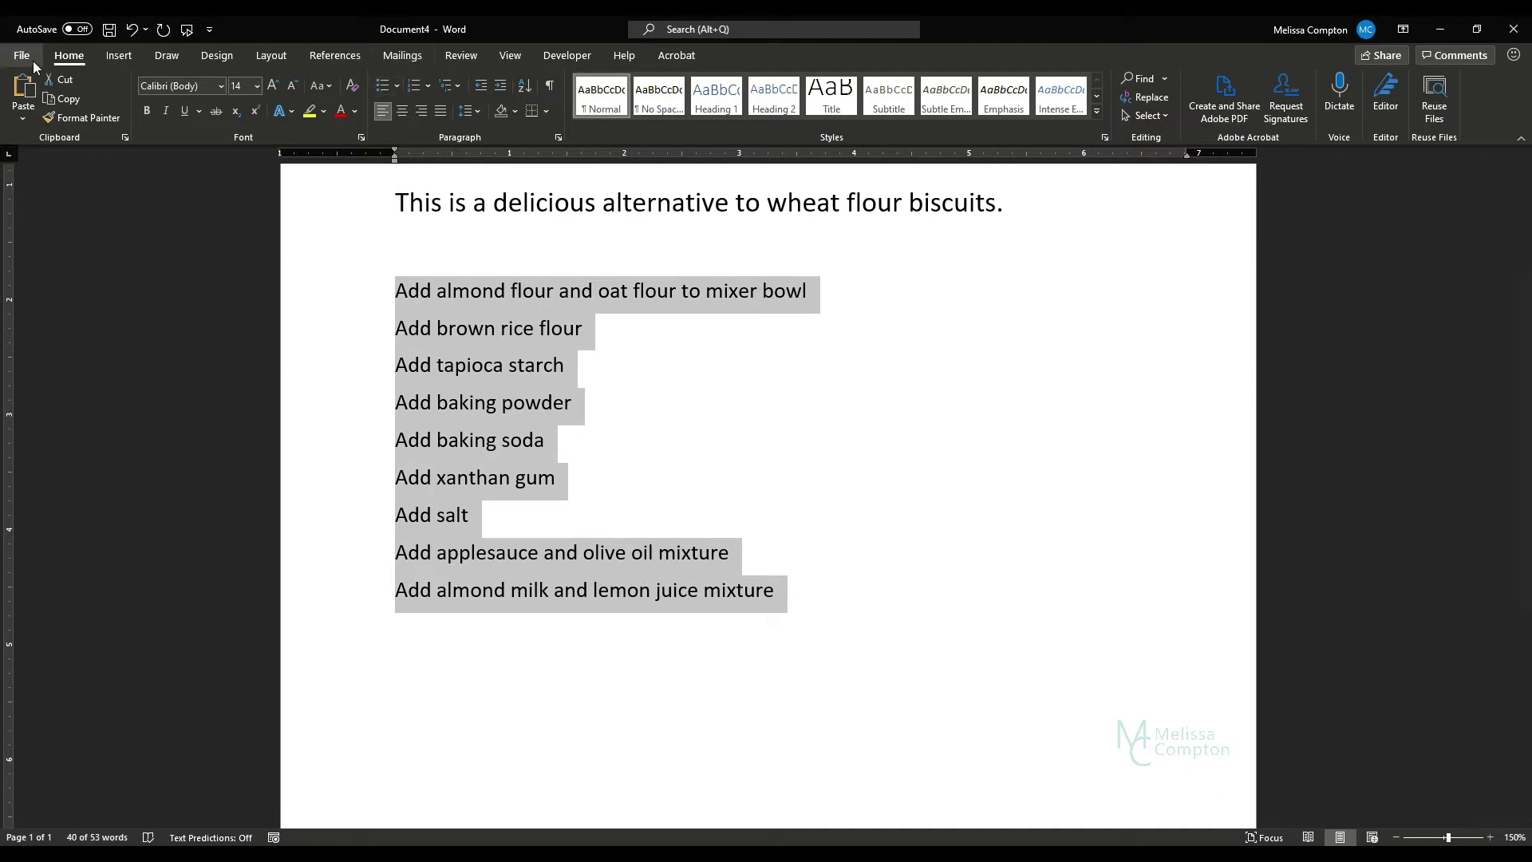
click(398, 88)
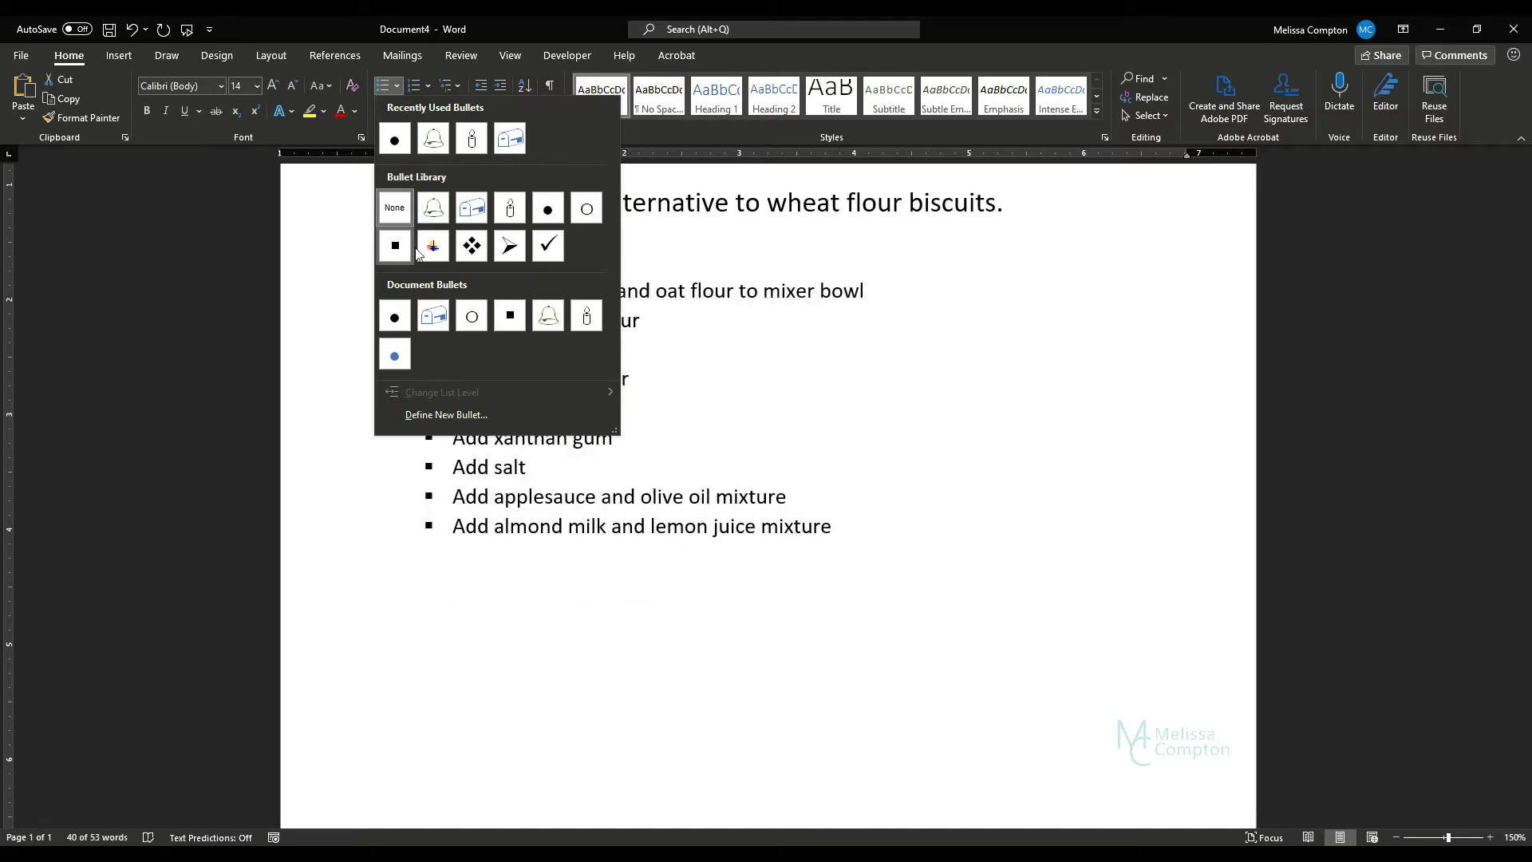
click(548, 208)
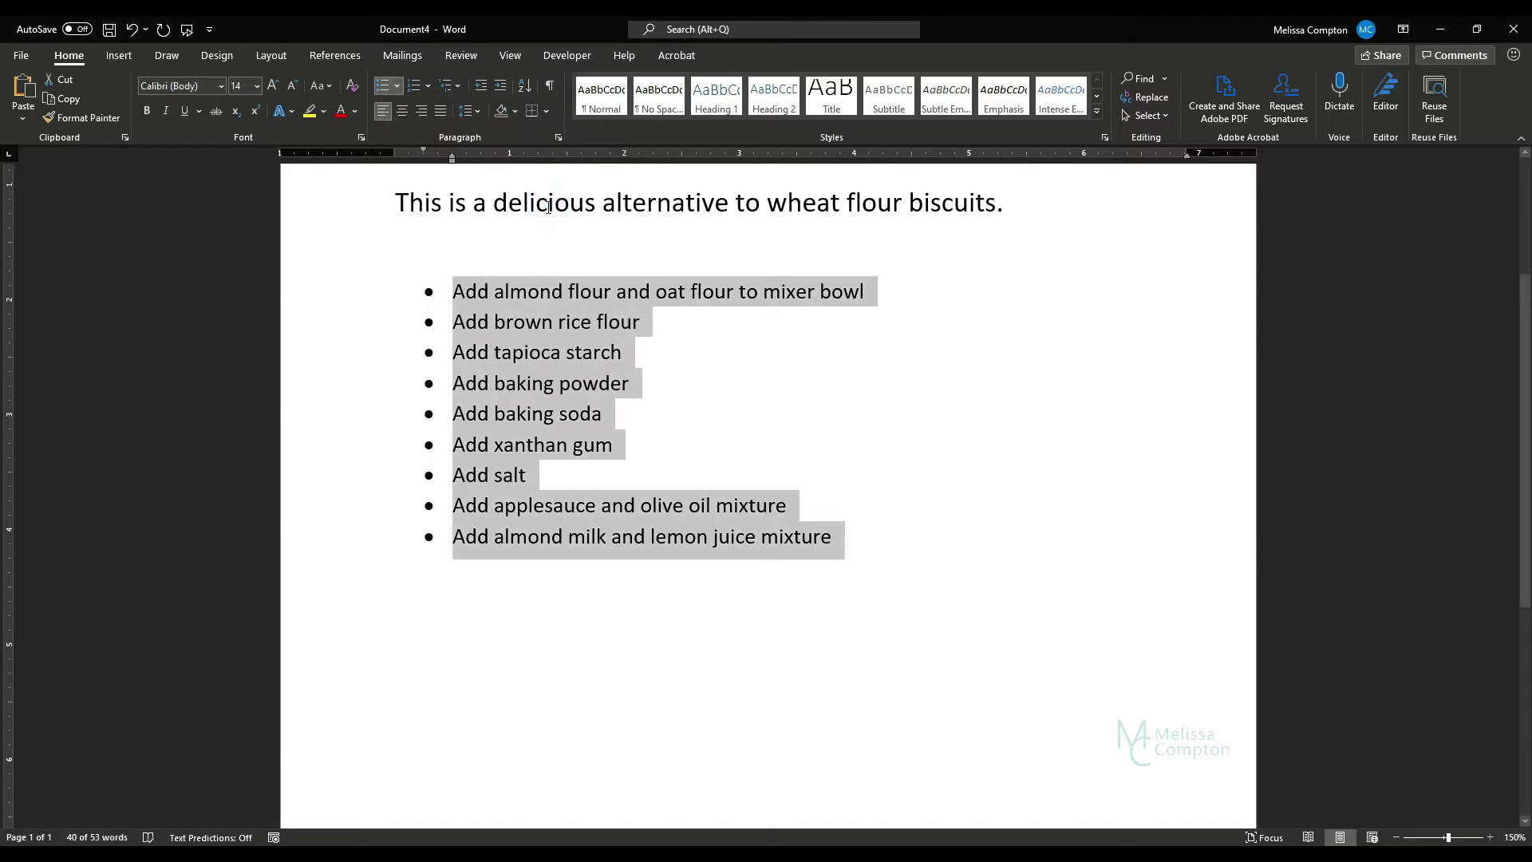
- End the bulleted list after its last item and add the plain line "Let cool completely and enjoy!" below it
click(838, 535)
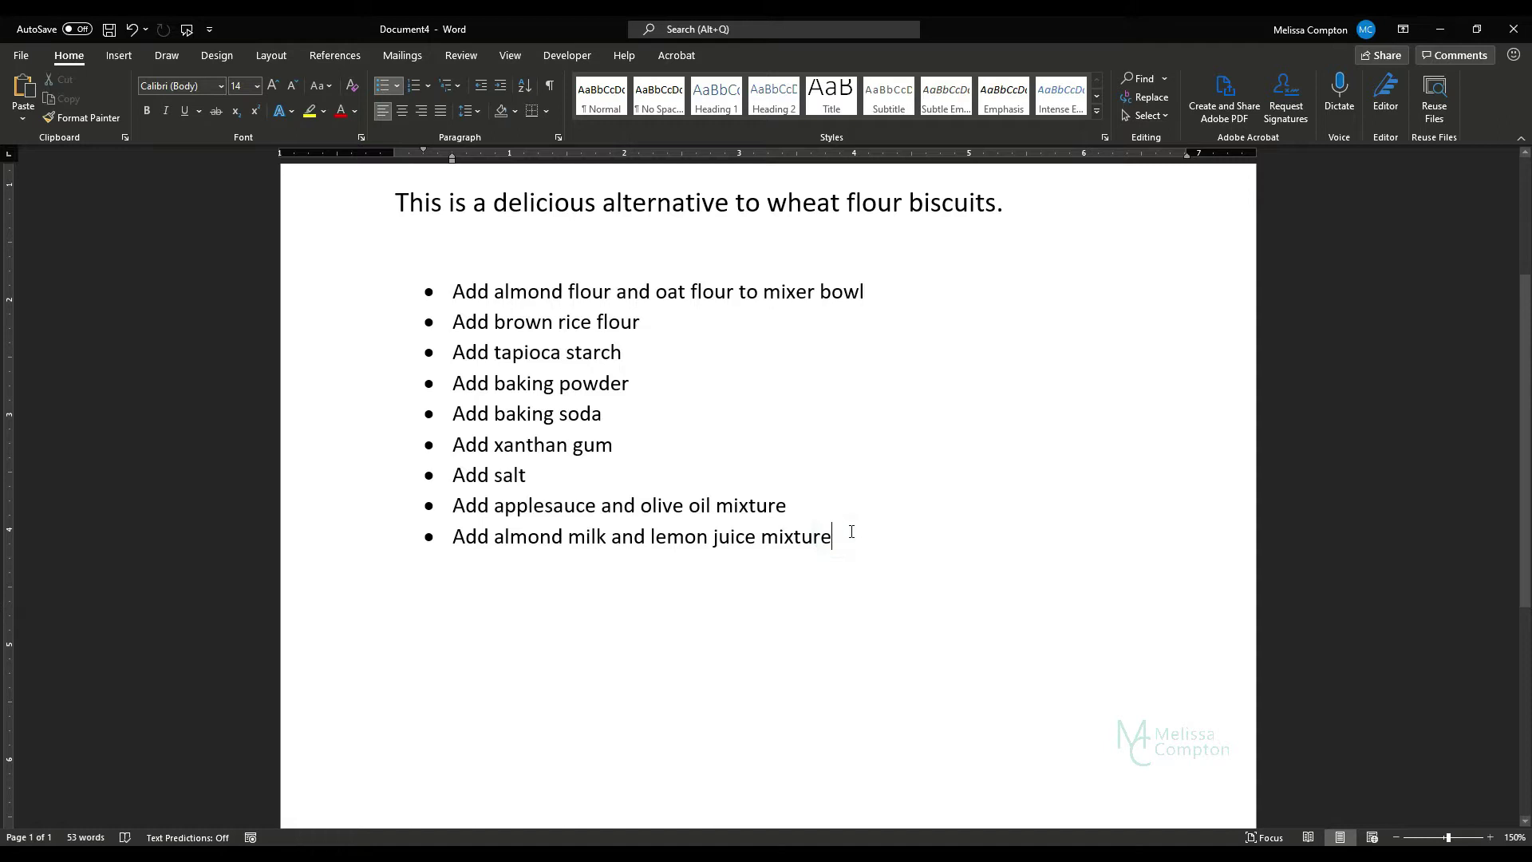
key(Return)
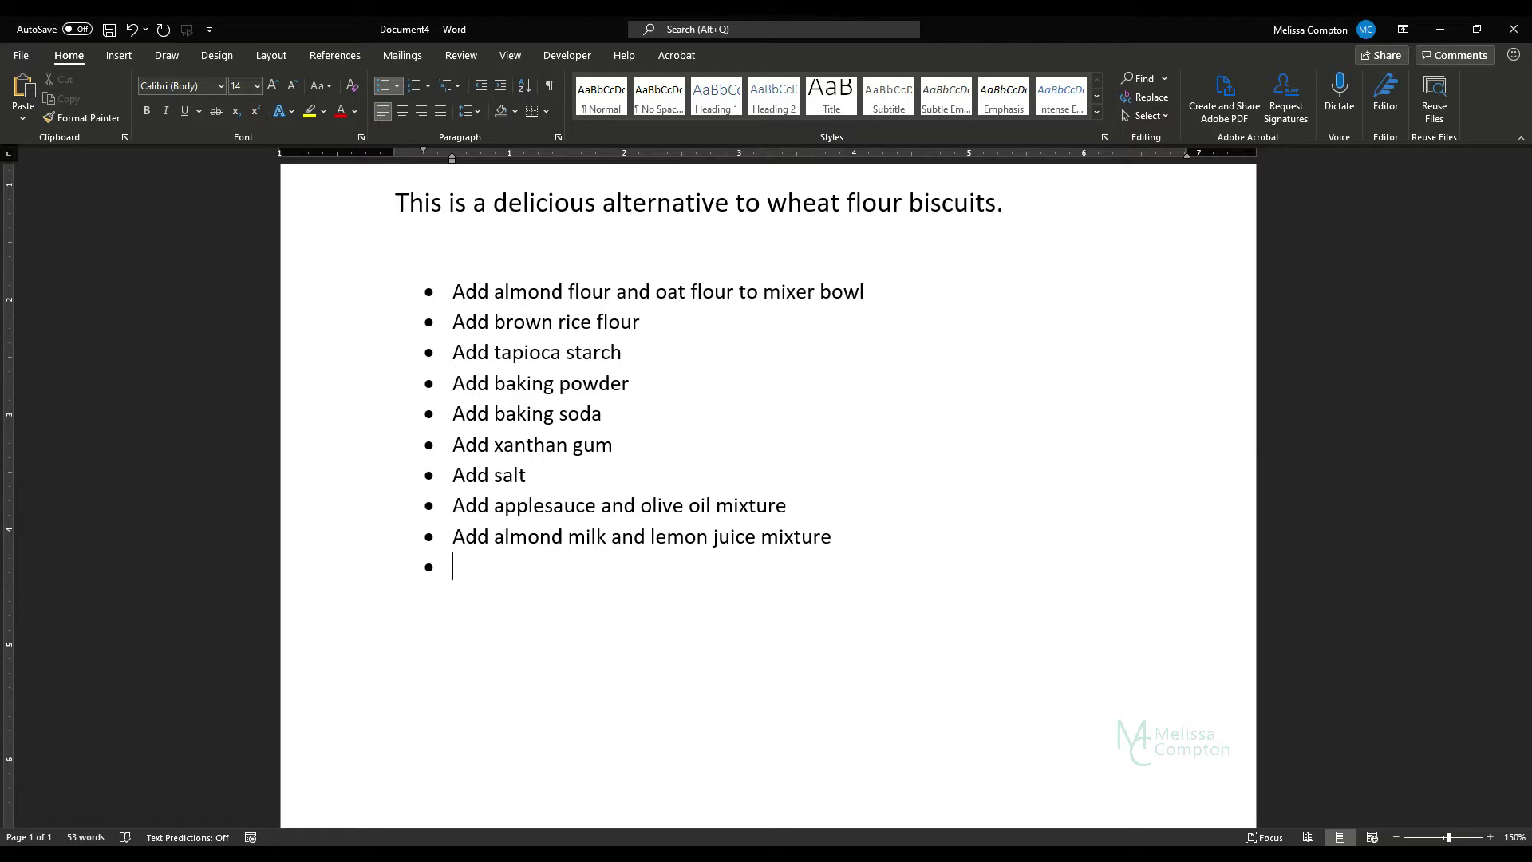
key(Return)
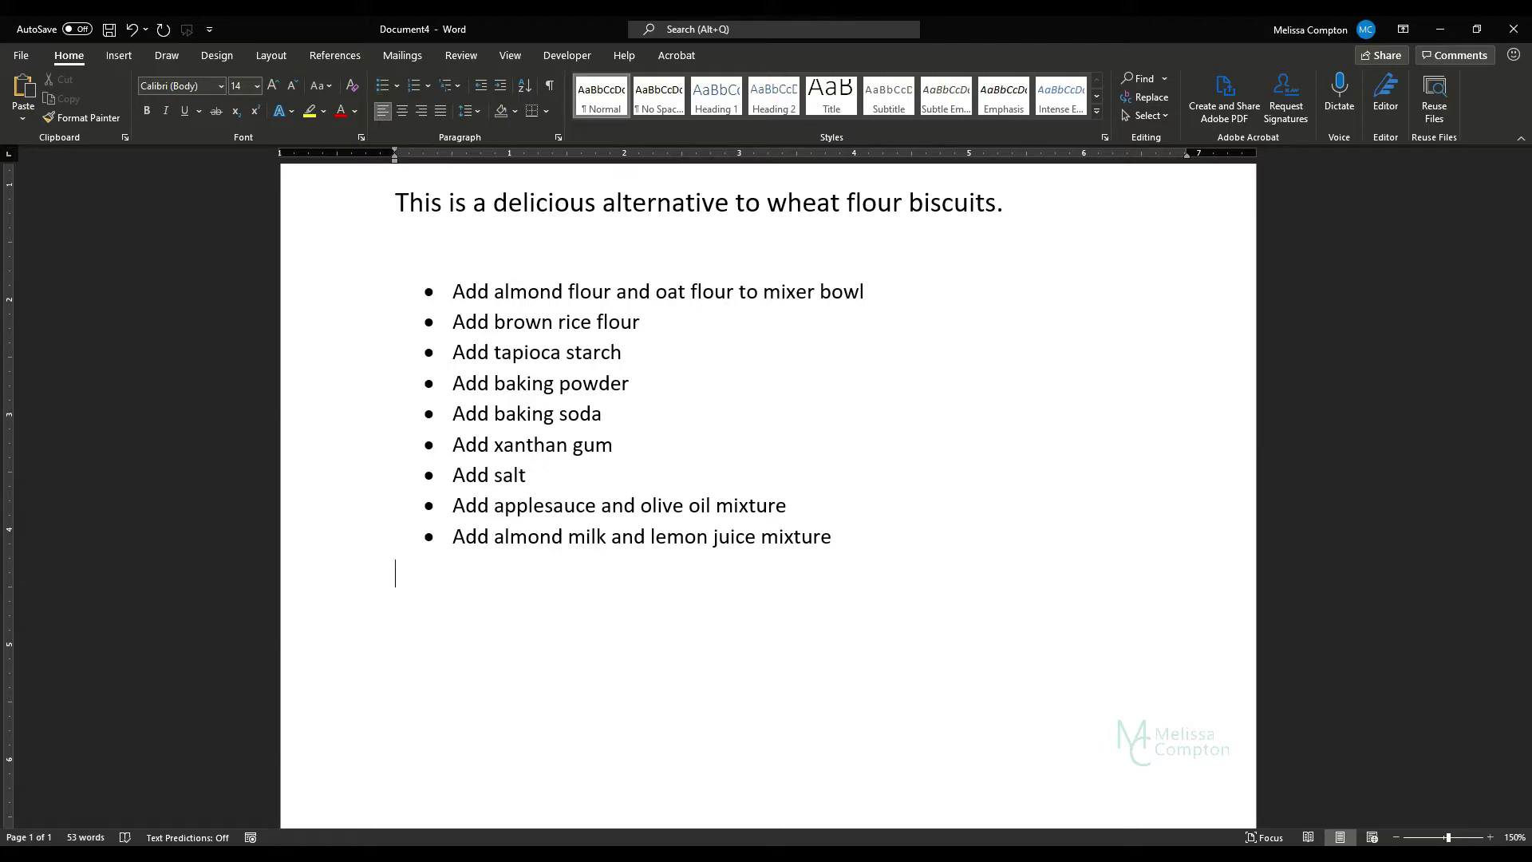
text(Let cool complete)
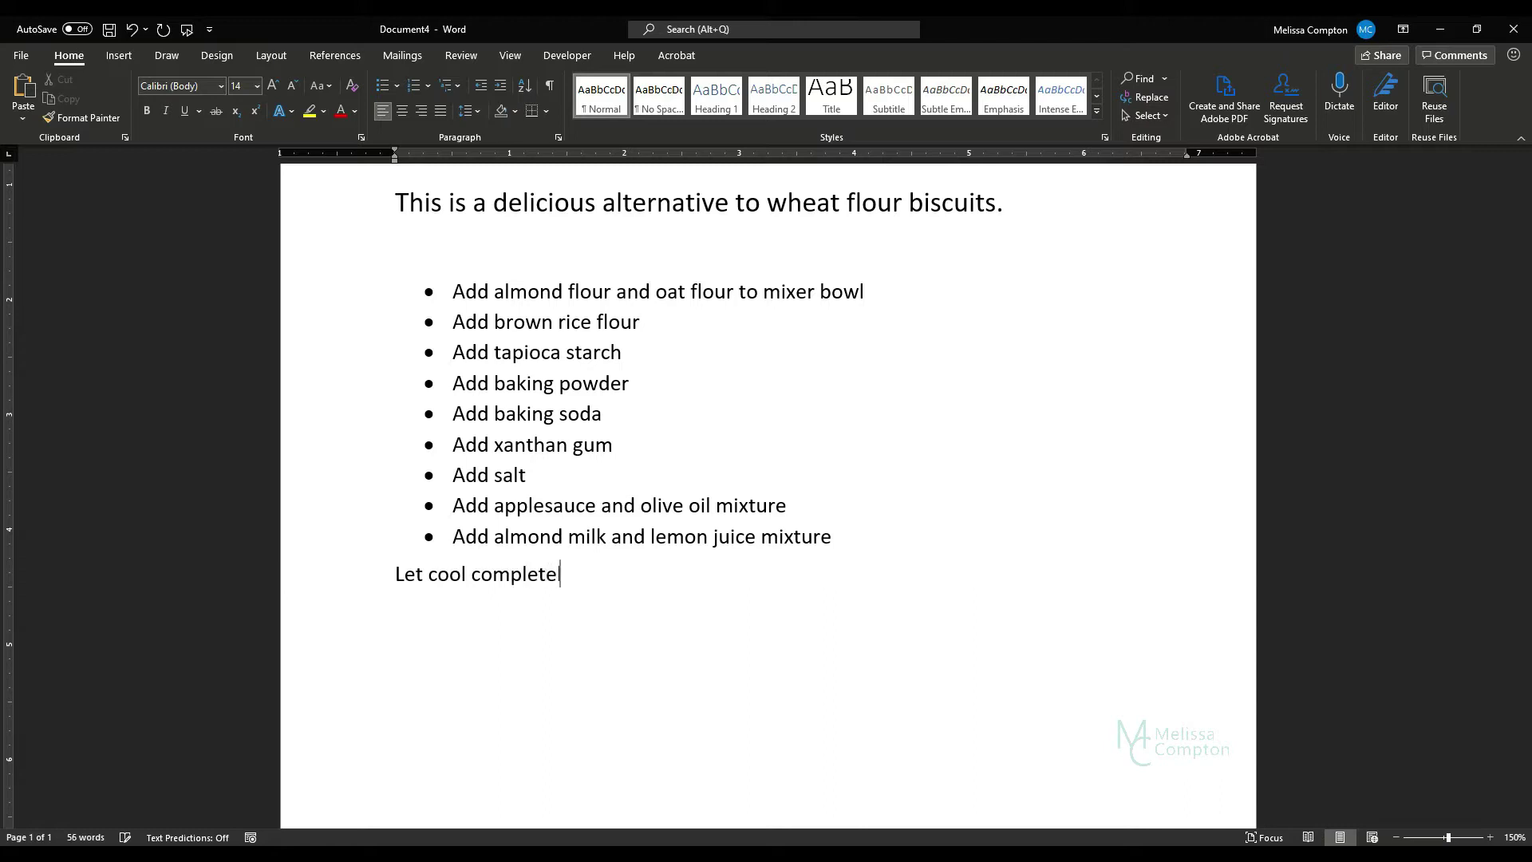
text(ly and enjoy!)
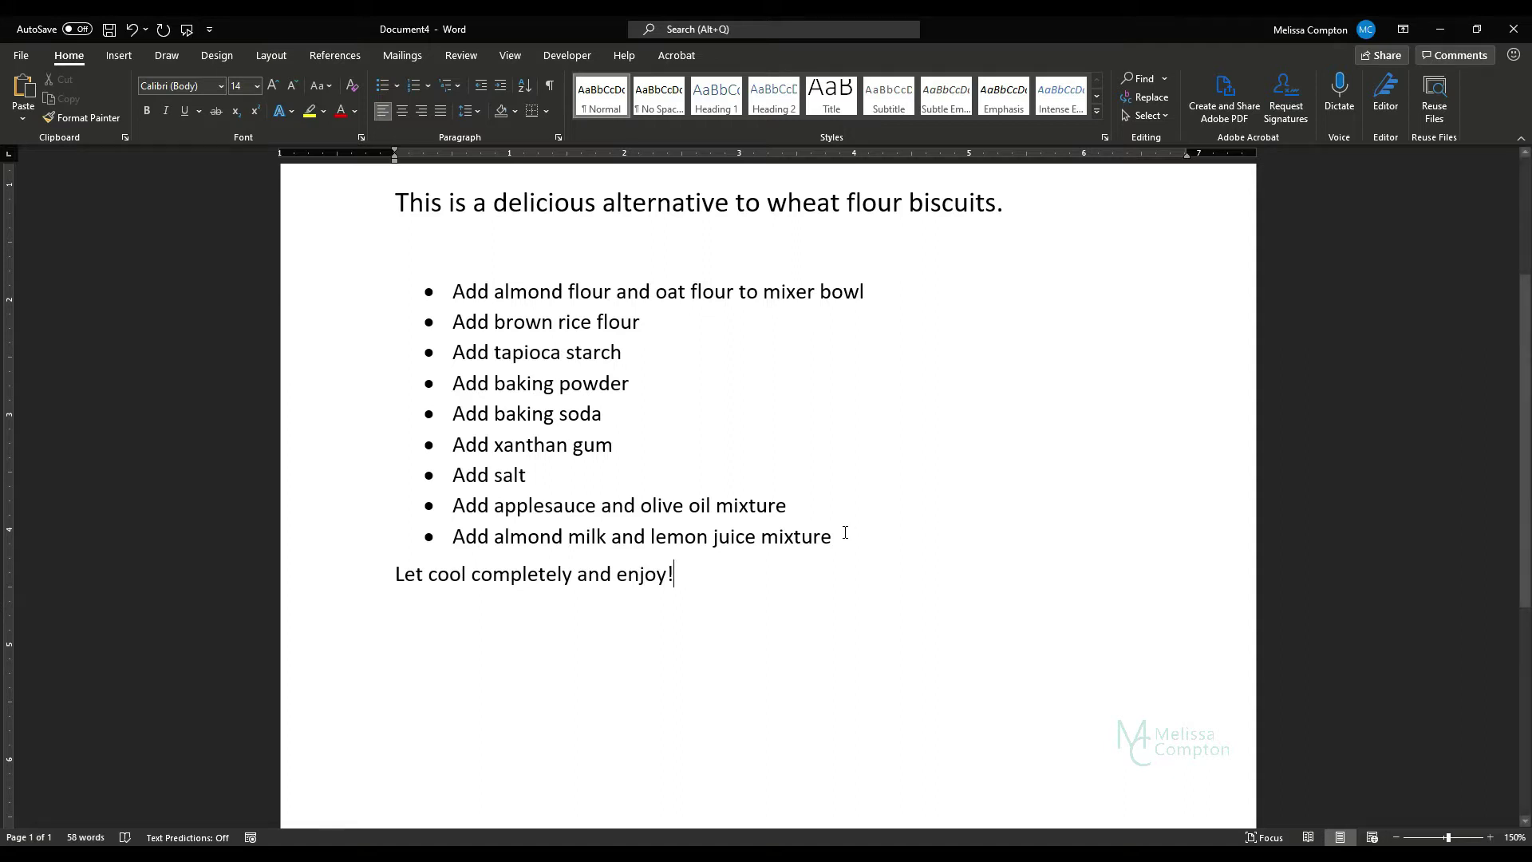
- Convert the nine bulleted recipe instructions to a numbered list in the 1) 2) 3) format
drag(845, 536, 471, 297)
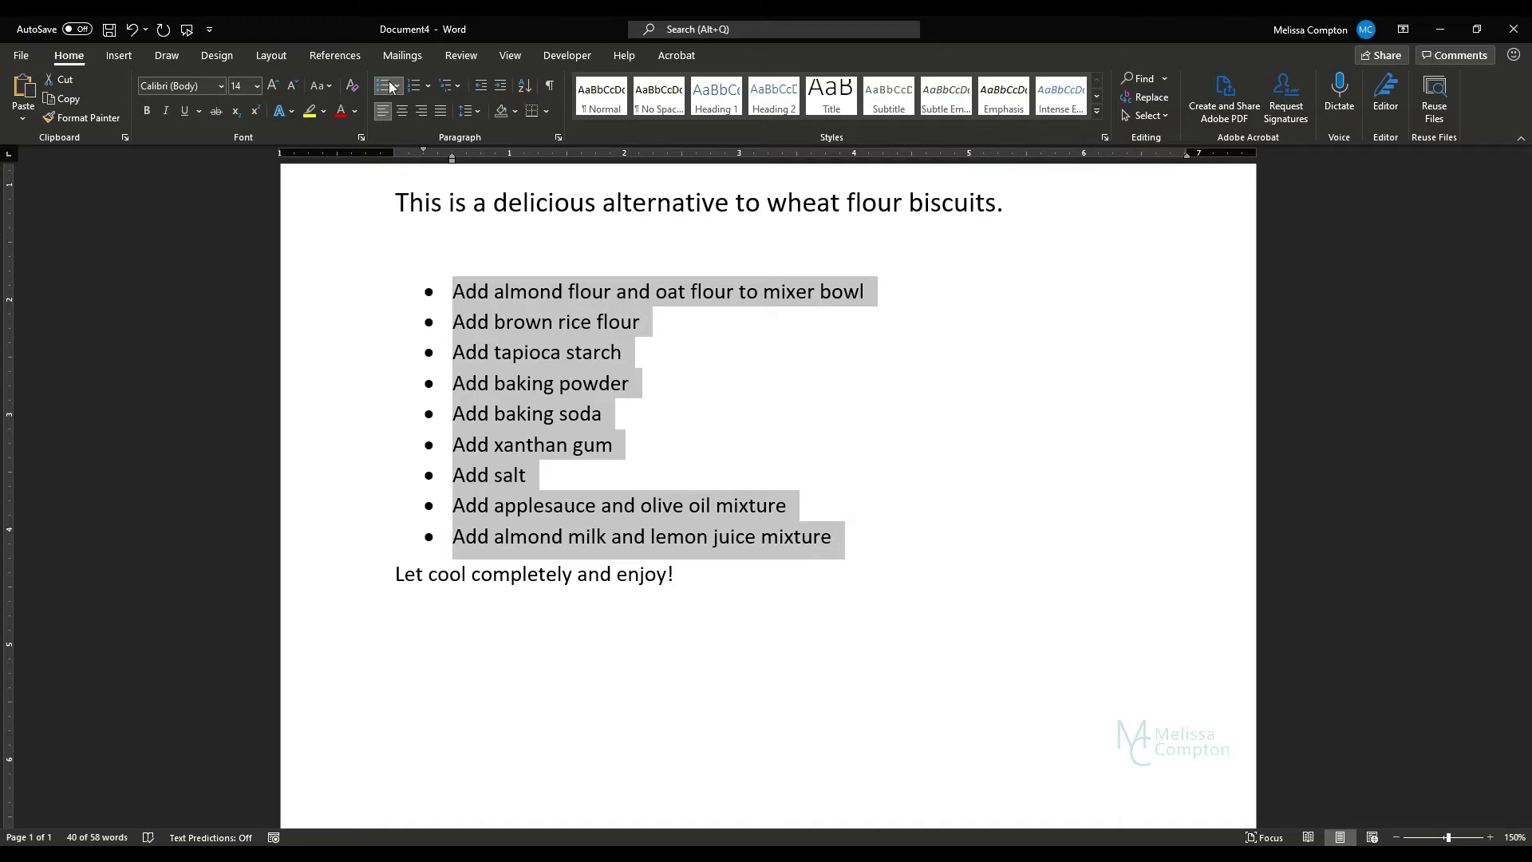
click(429, 87)
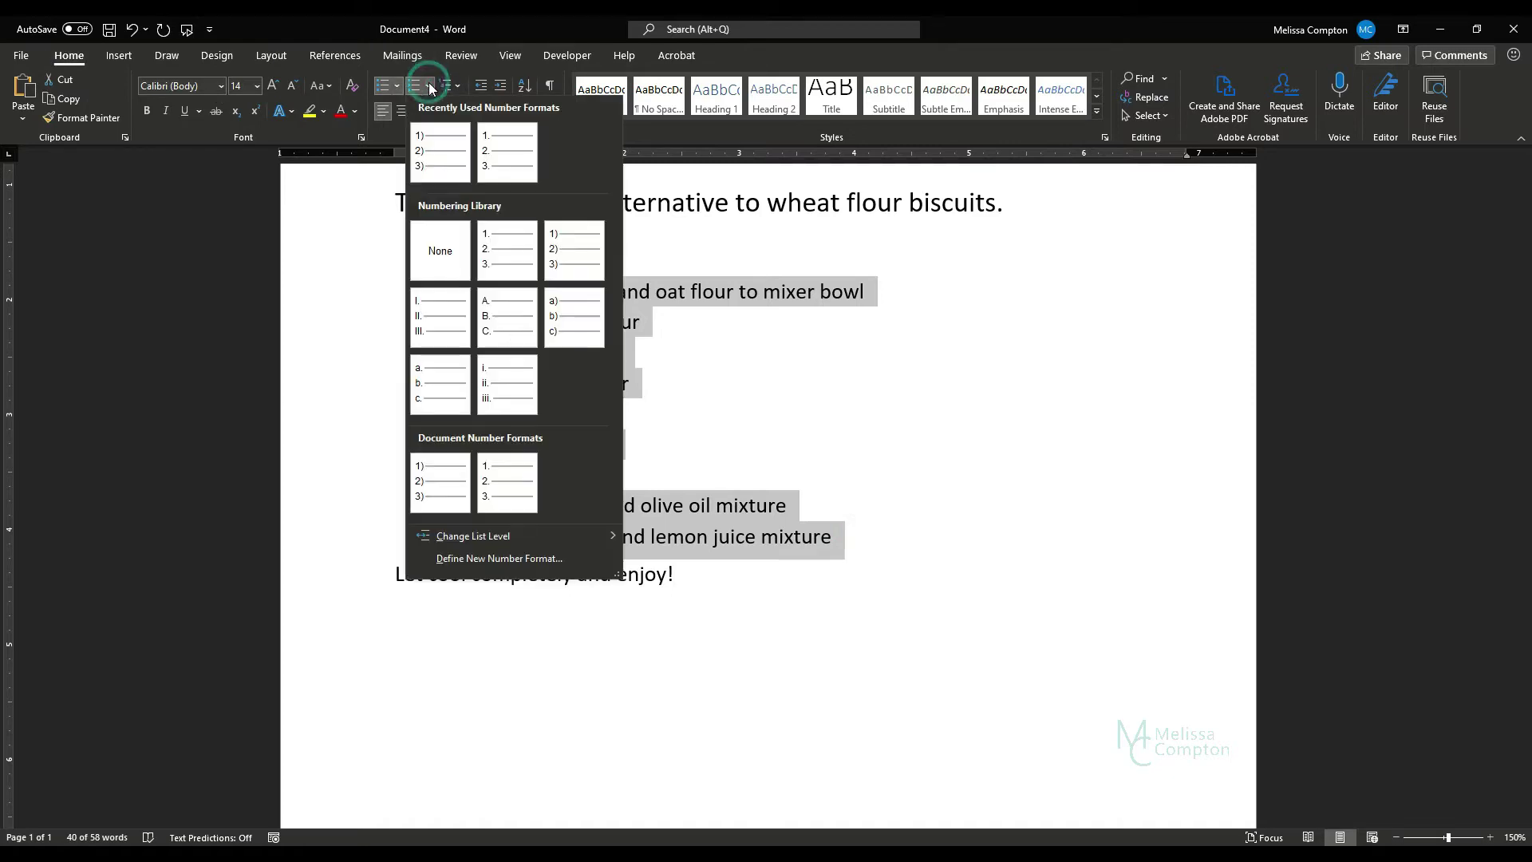
click(573, 255)
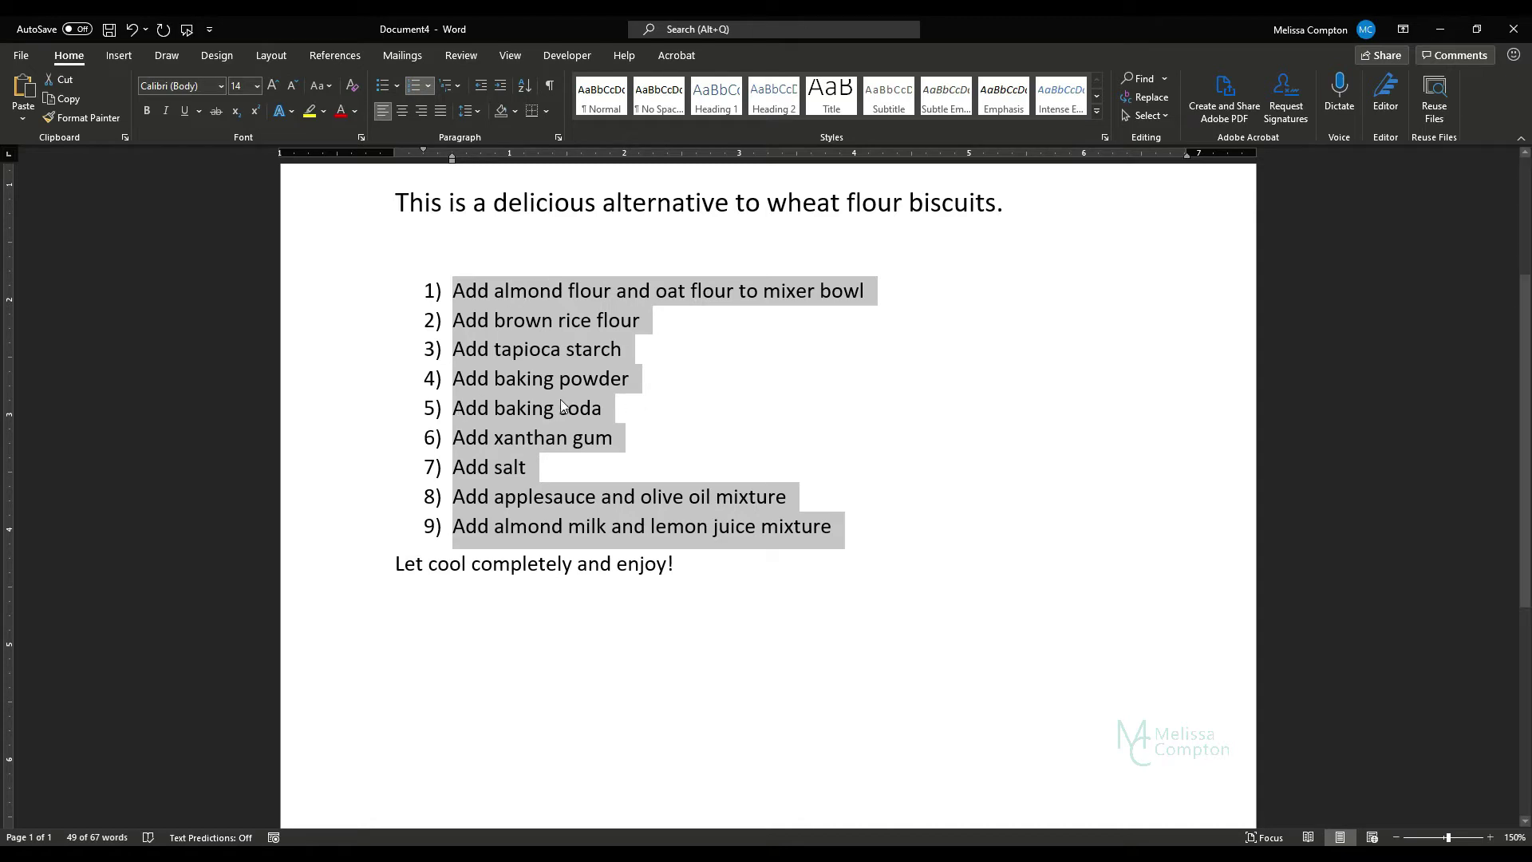
- Insert an unnumbered line reading "List 2" after "Add baking powder" to split the numbered list
click(634, 377)
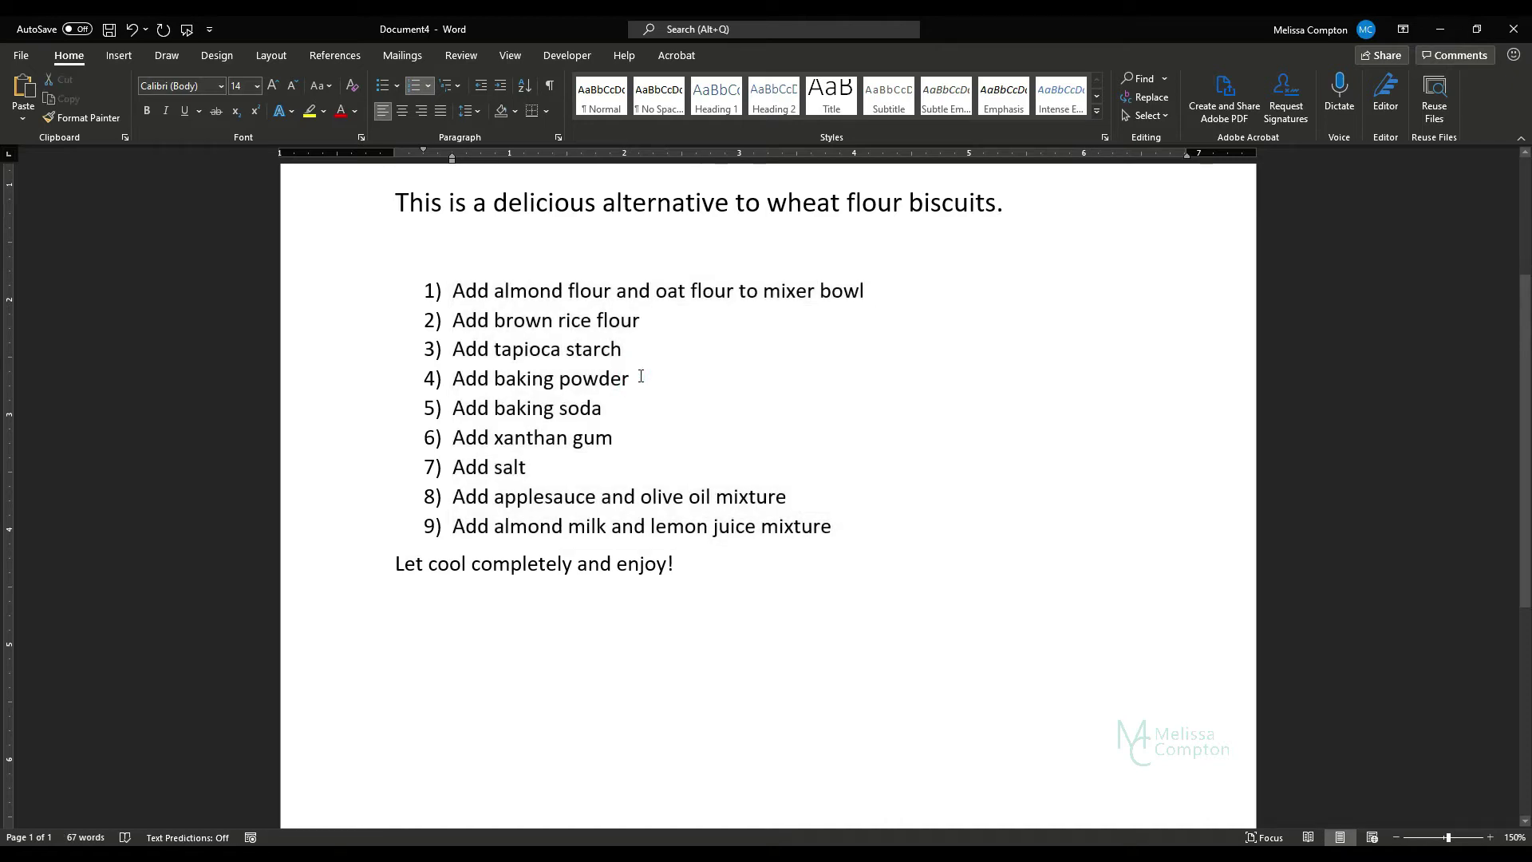
key(Return)
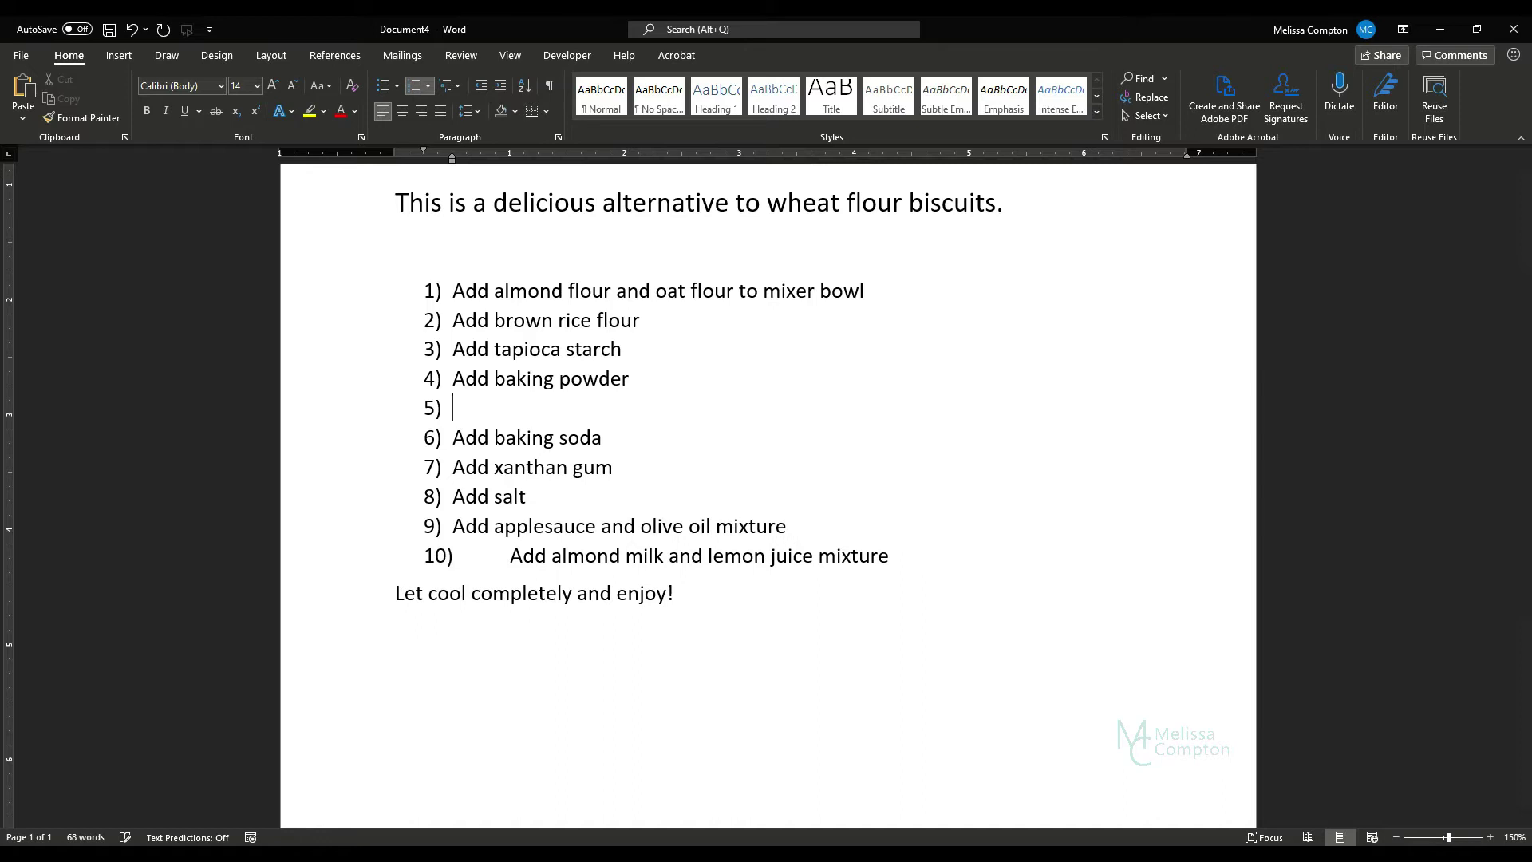
key(Return)
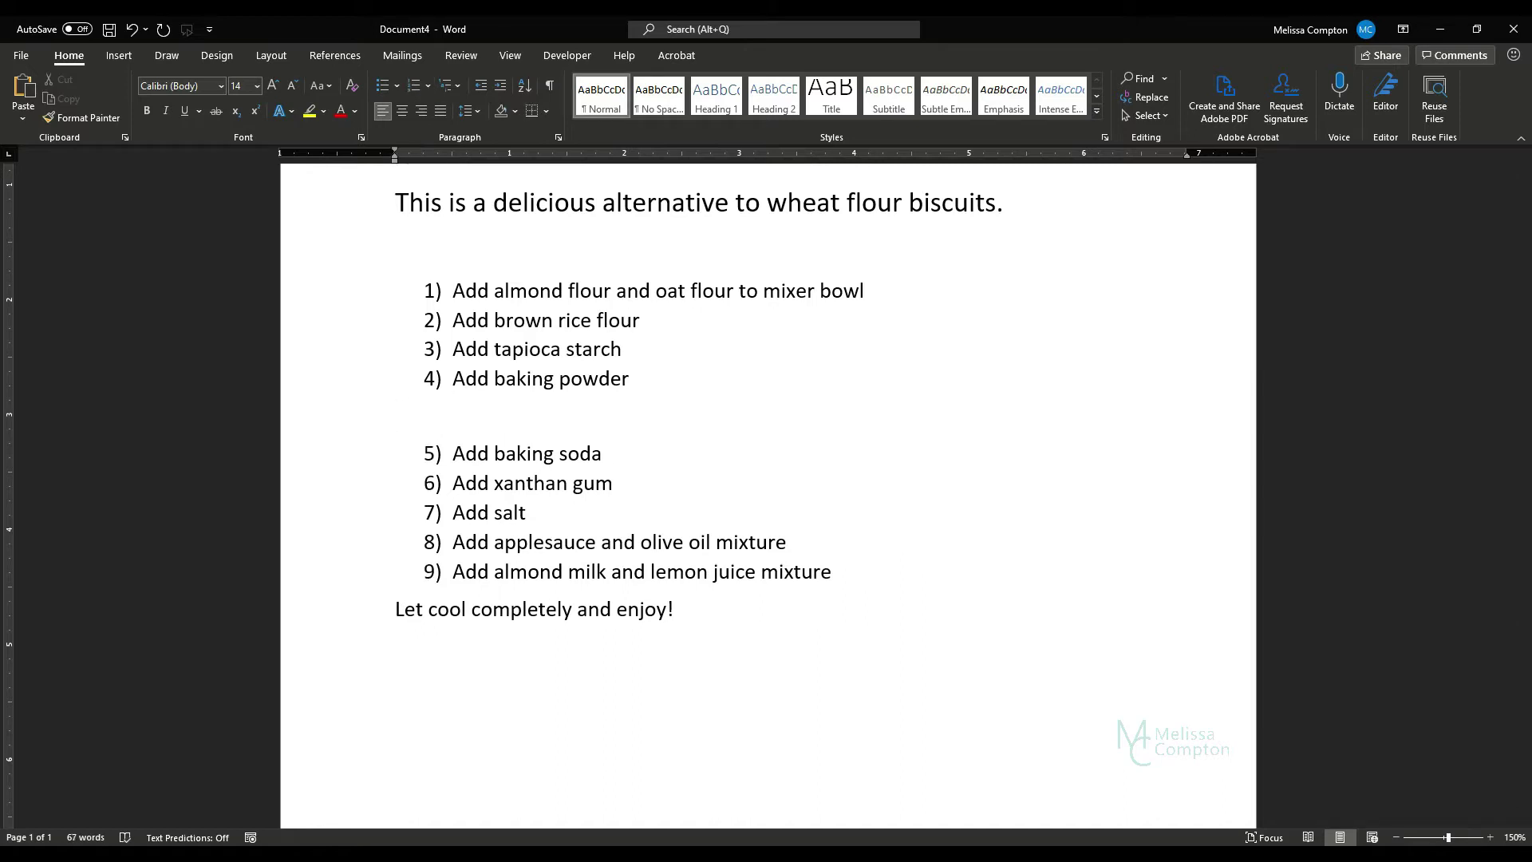
text(List 21)
key(BackSpace)
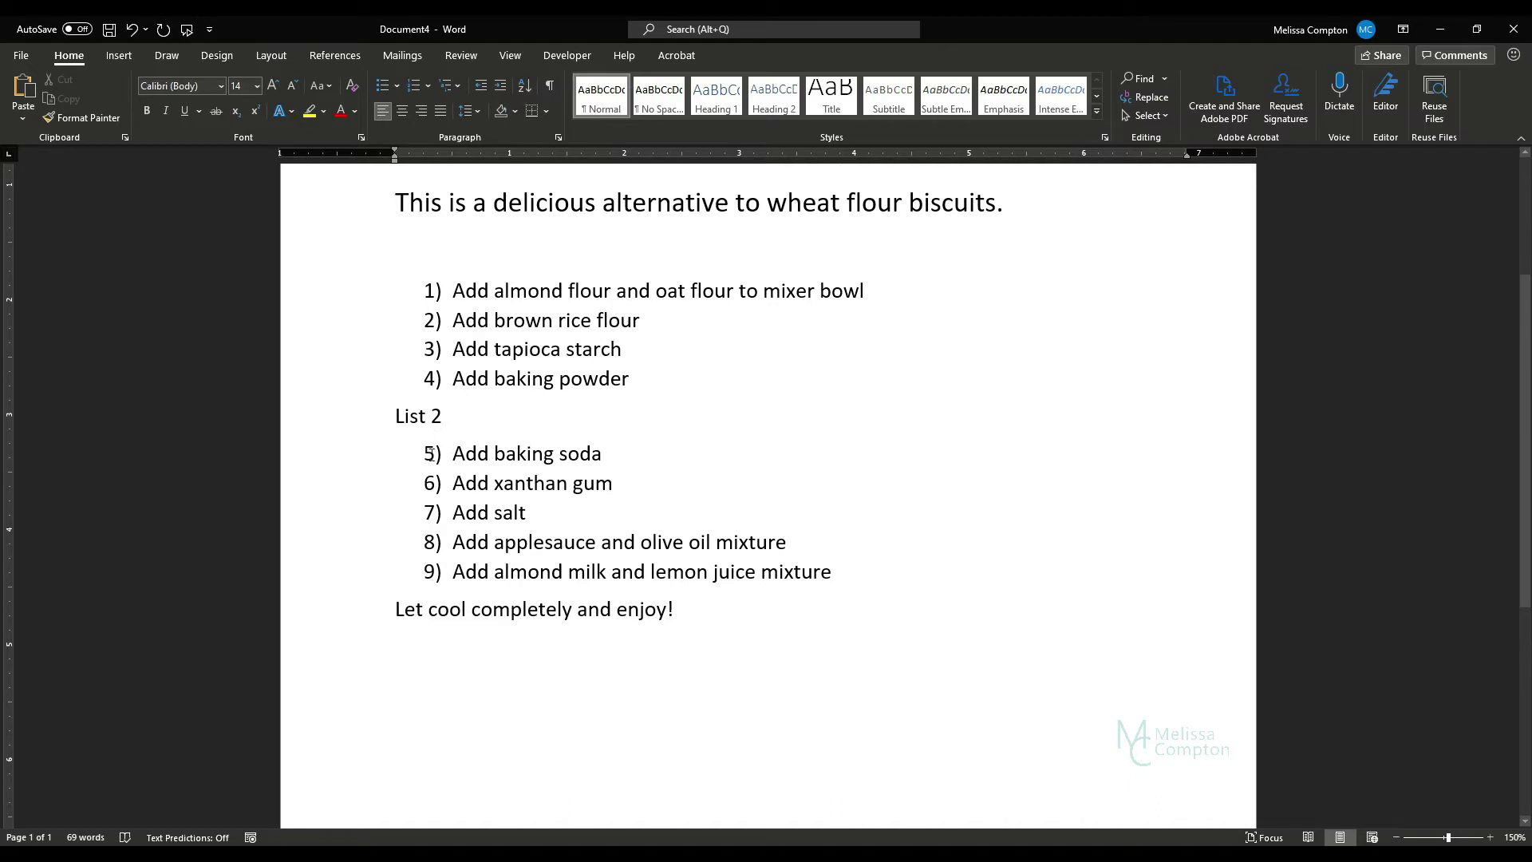
- Restart the numbering at 1 from the "Add baking soda" item
click(428, 455)
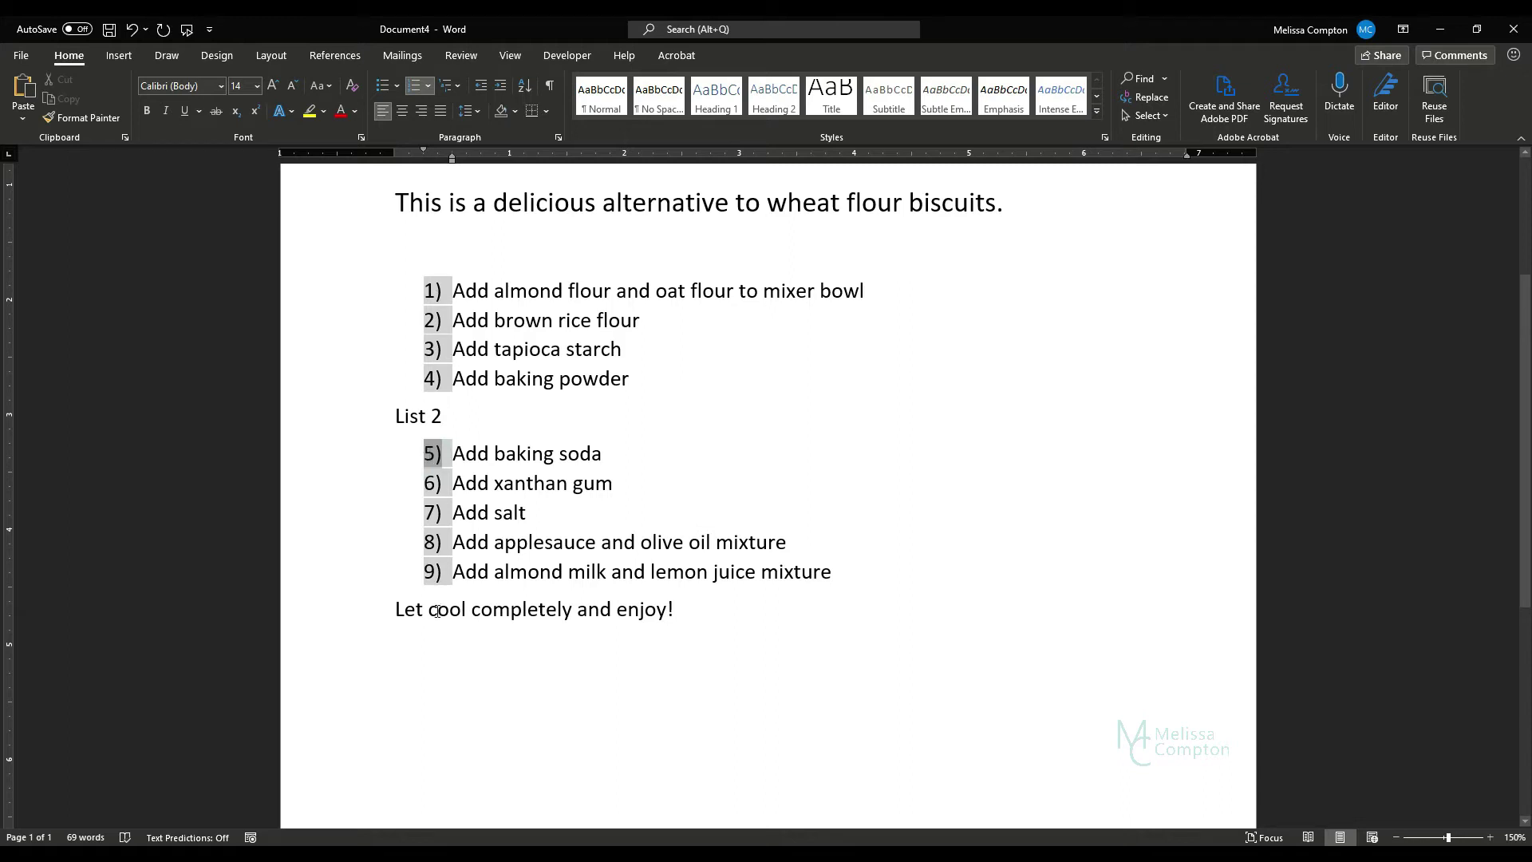
right_click(429, 453)
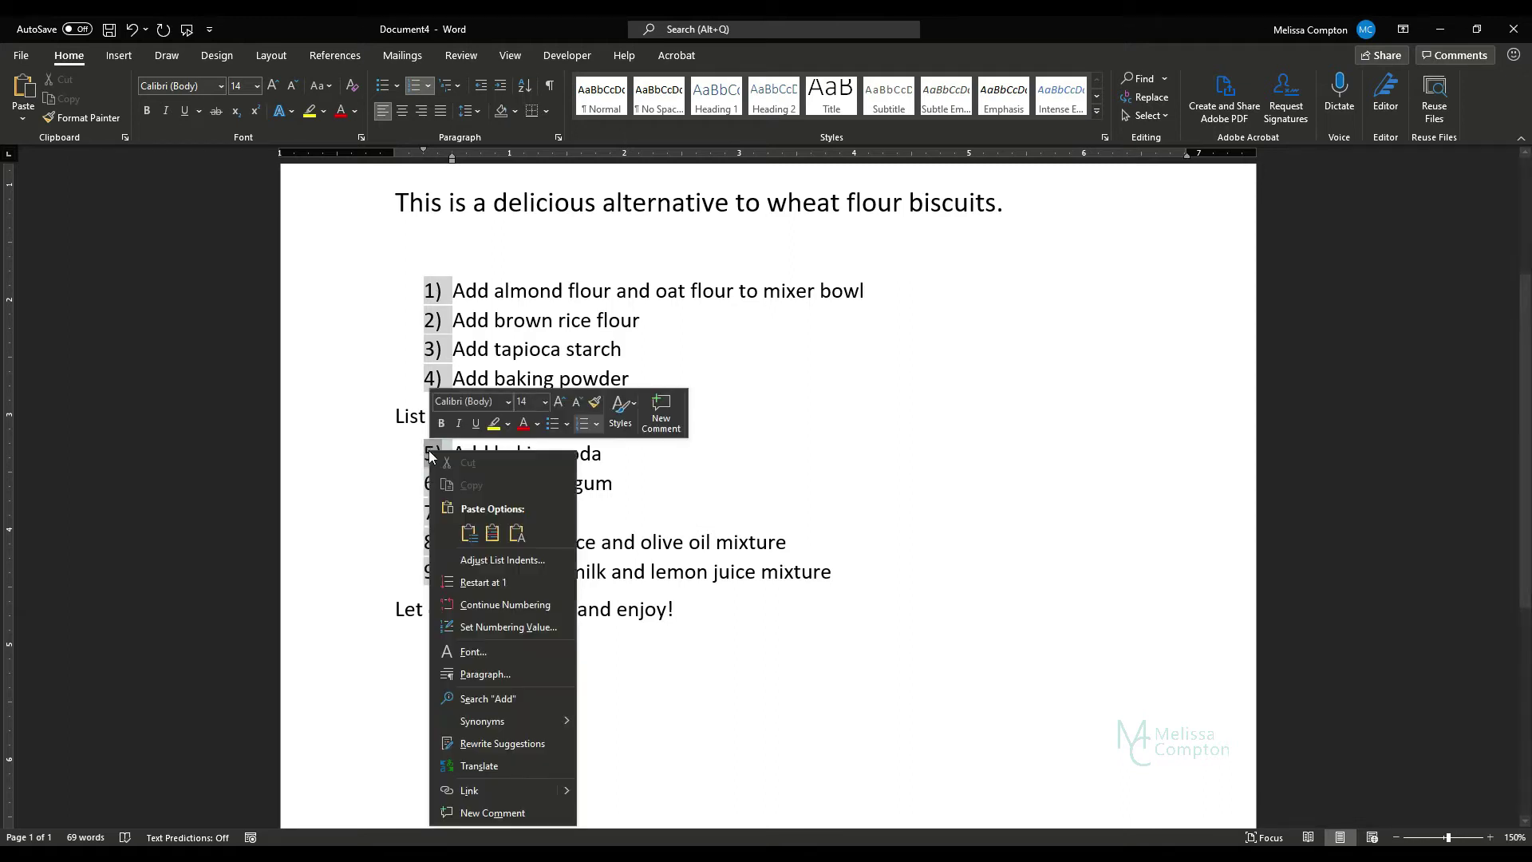
click(477, 583)
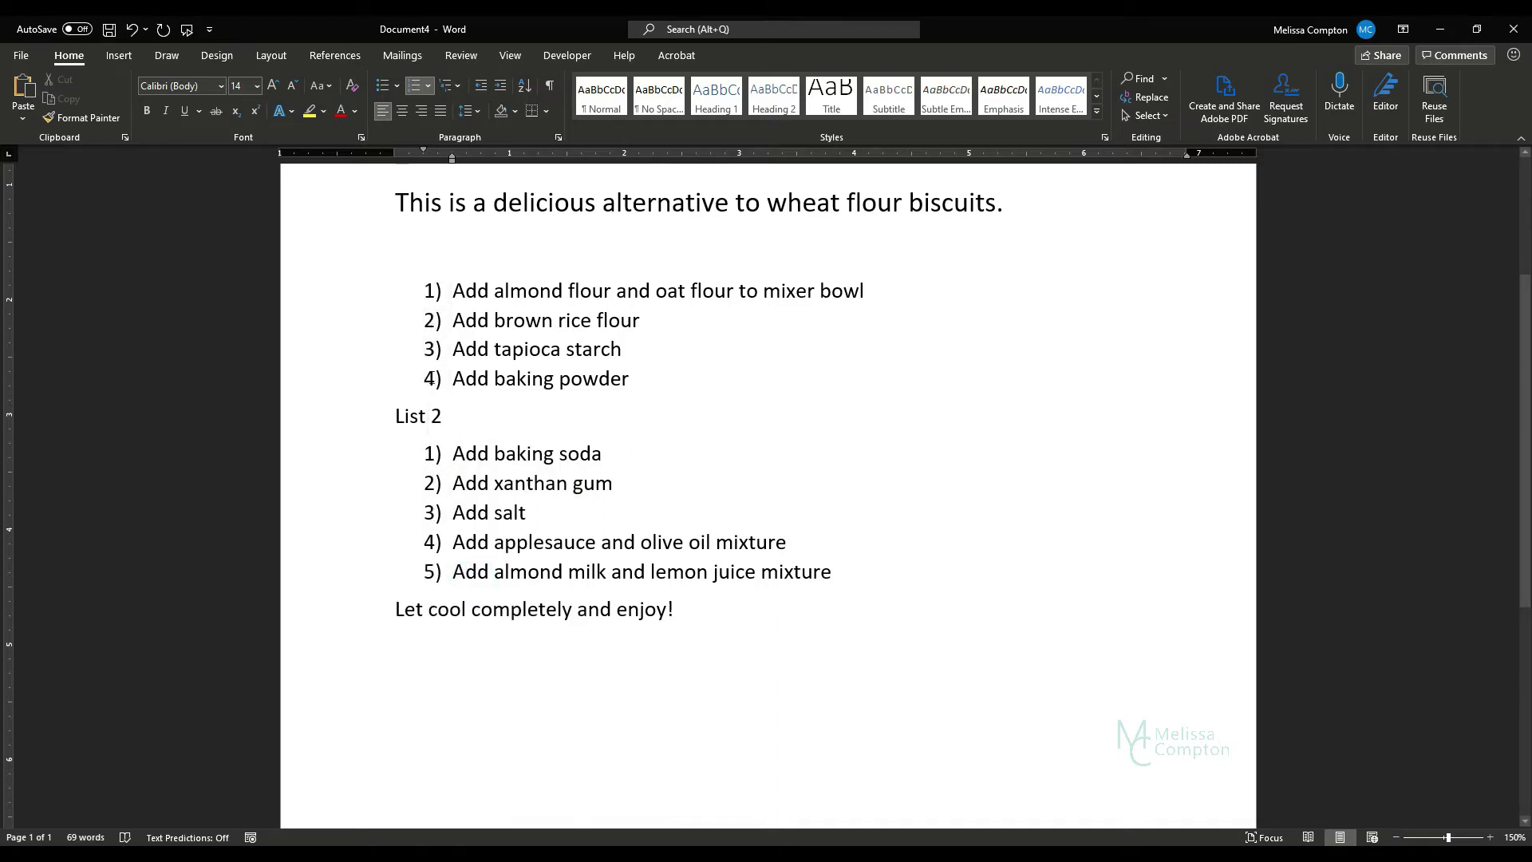
- Make the items under "List 2" continue the numbering of the list above
click(429, 453)
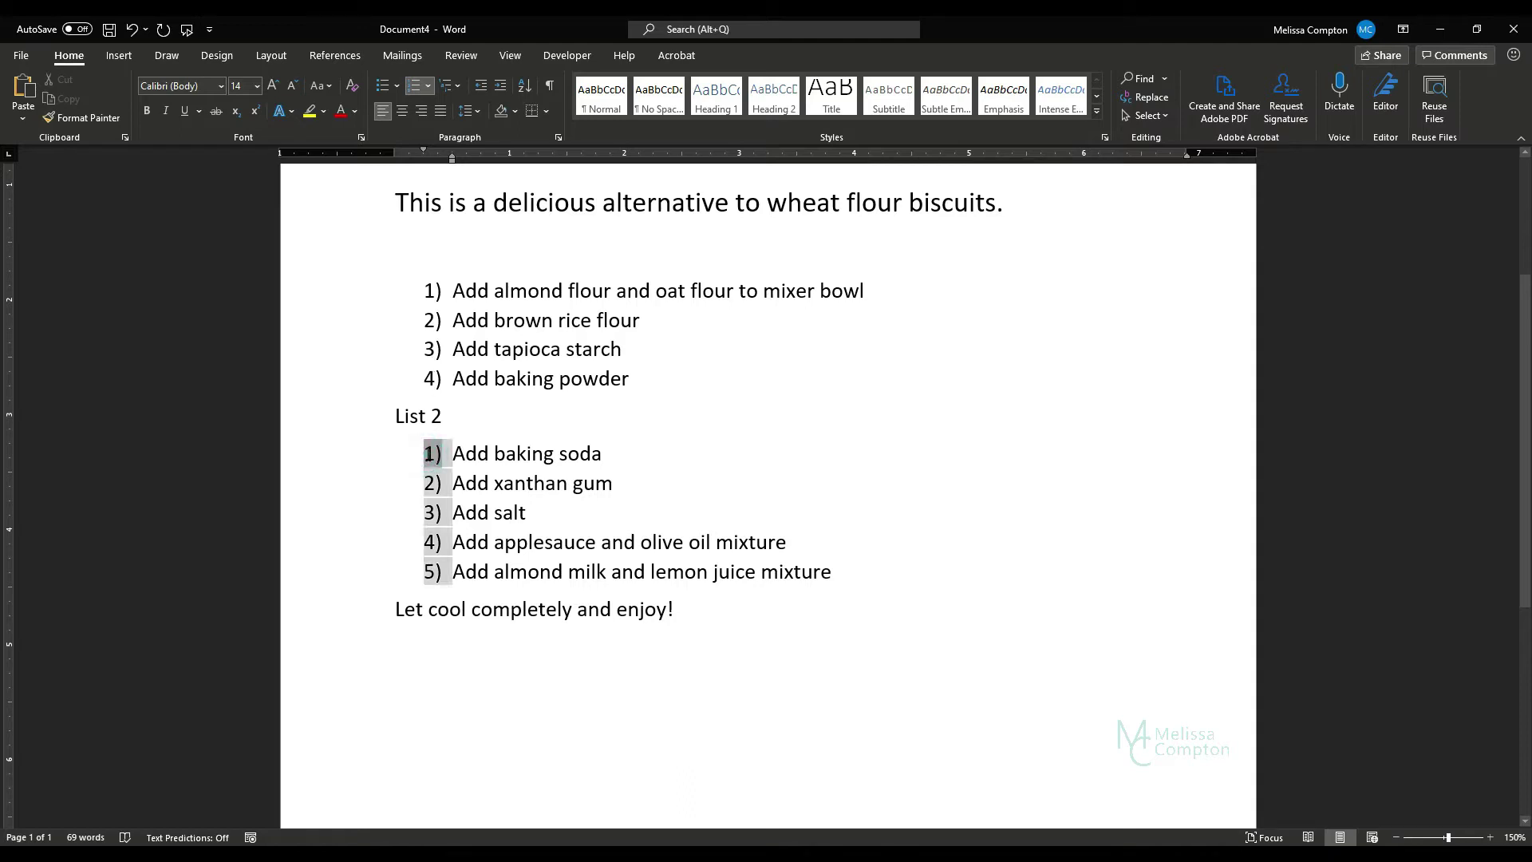
right_click(428, 456)
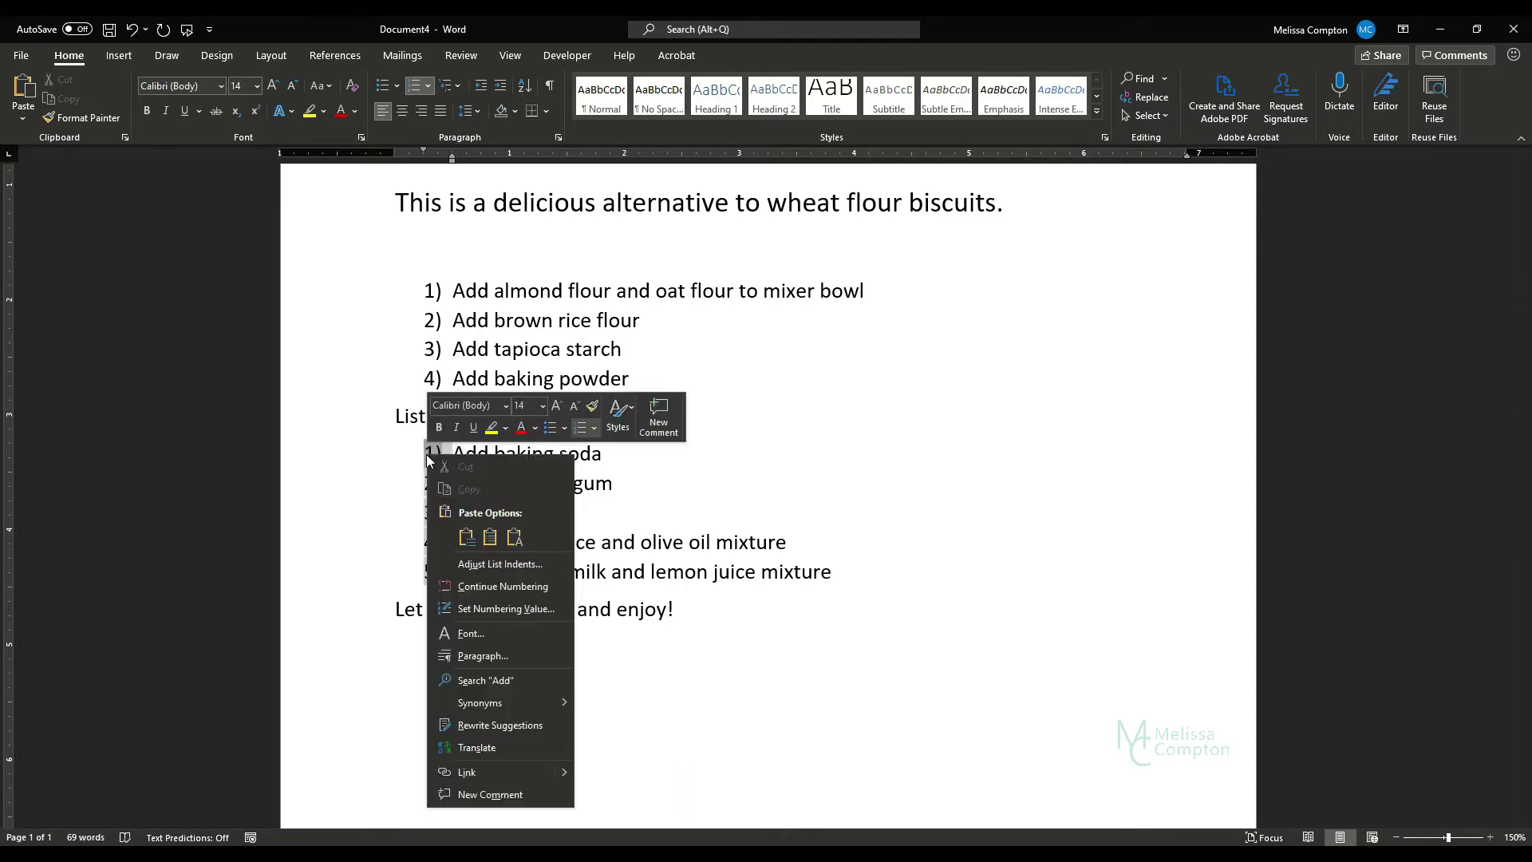
click(520, 587)
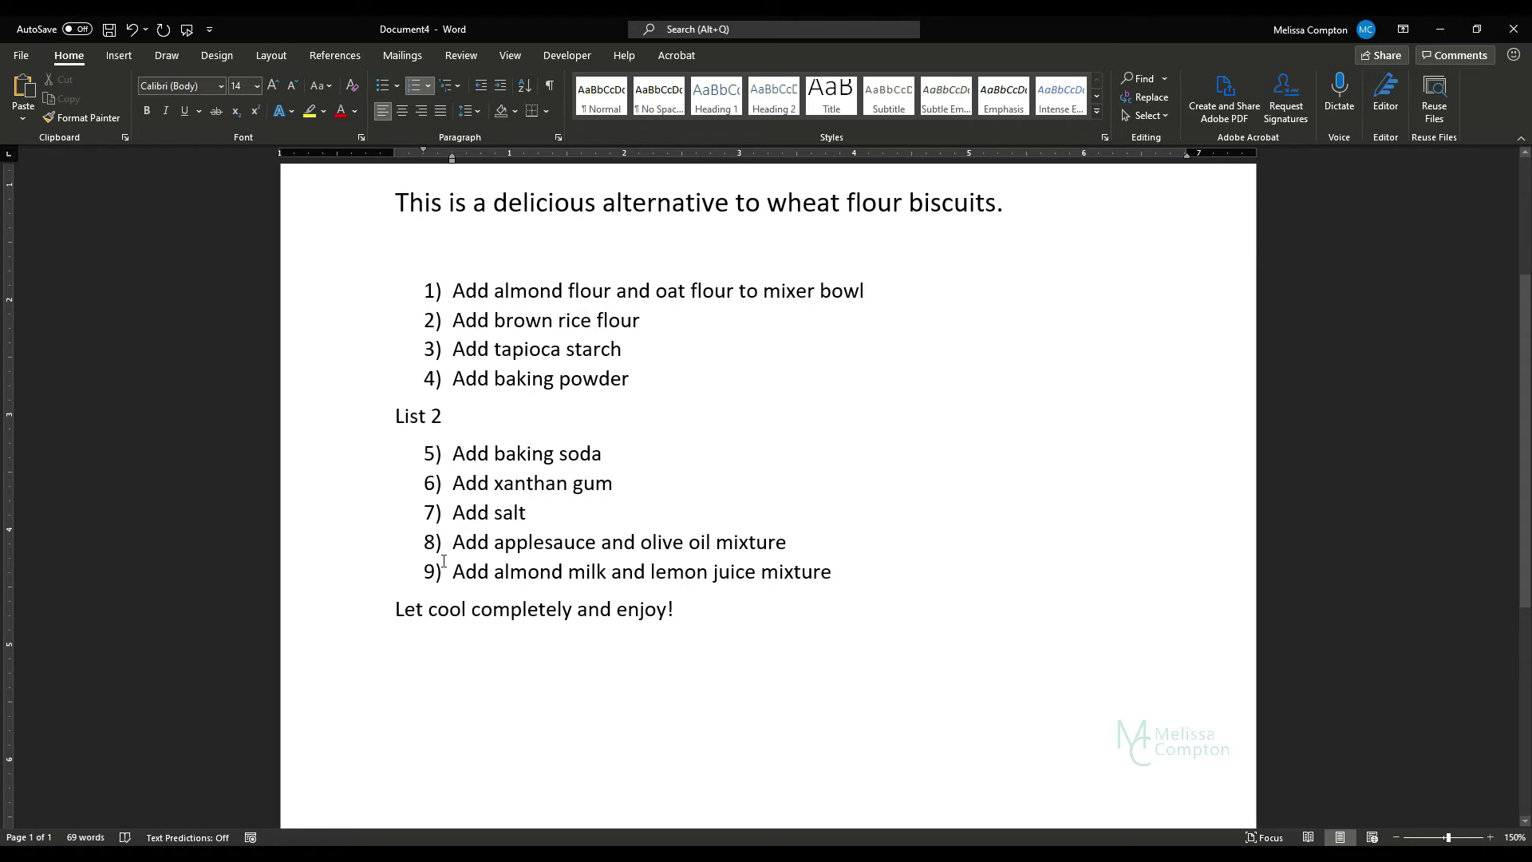
- Remove the "List 2" line and its paragraph so the two numbered parts form one list
click(493, 421)
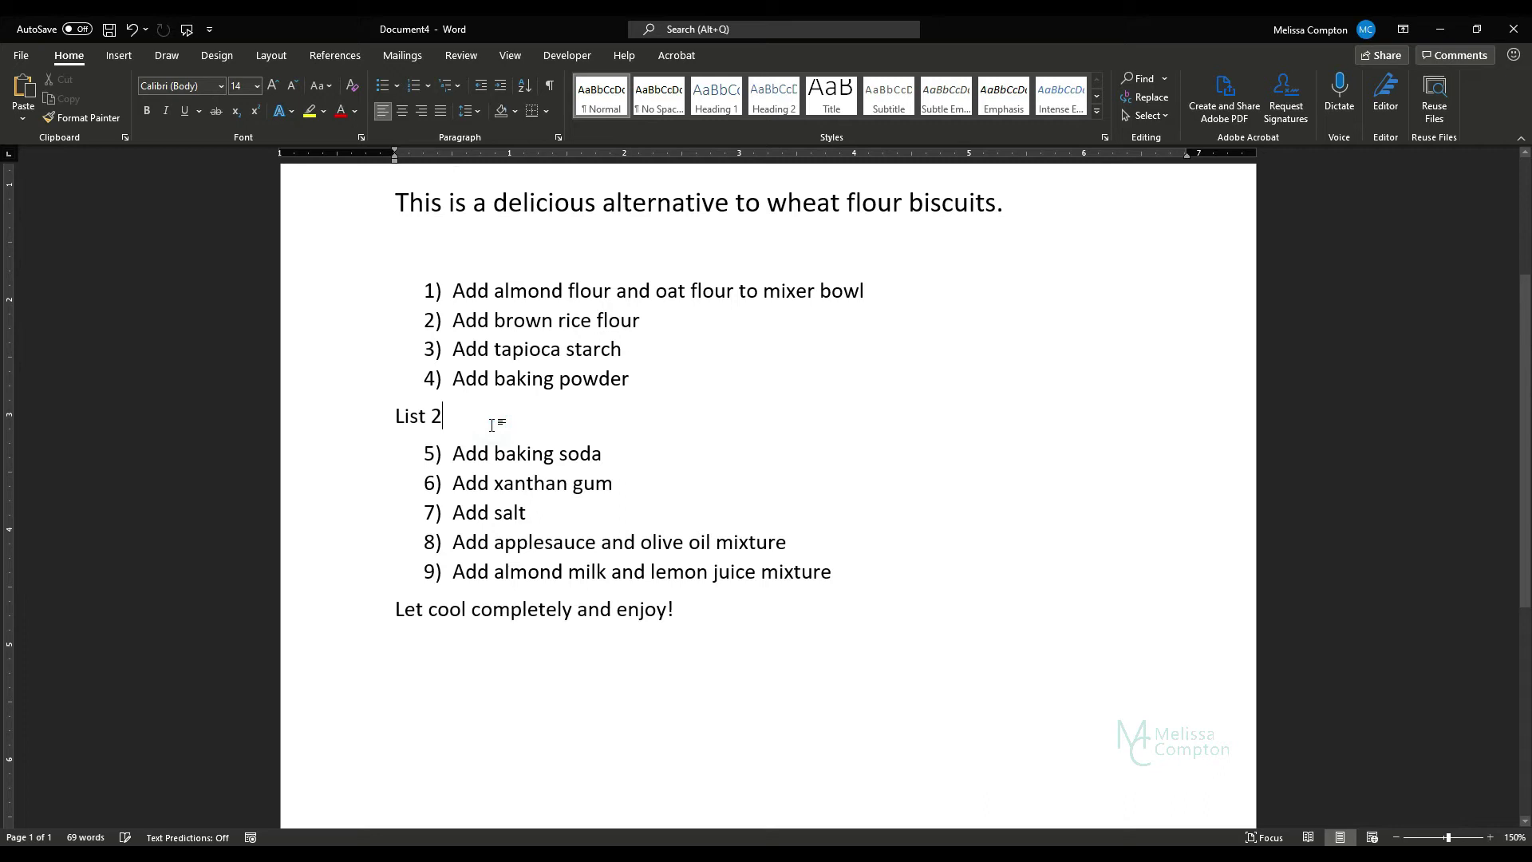
key(BackSpace)
key(BackSpace)
key(BackSpace)
key(BackSpace)
key(BackSpace)
key(BackSpace)
key(BackSpace)
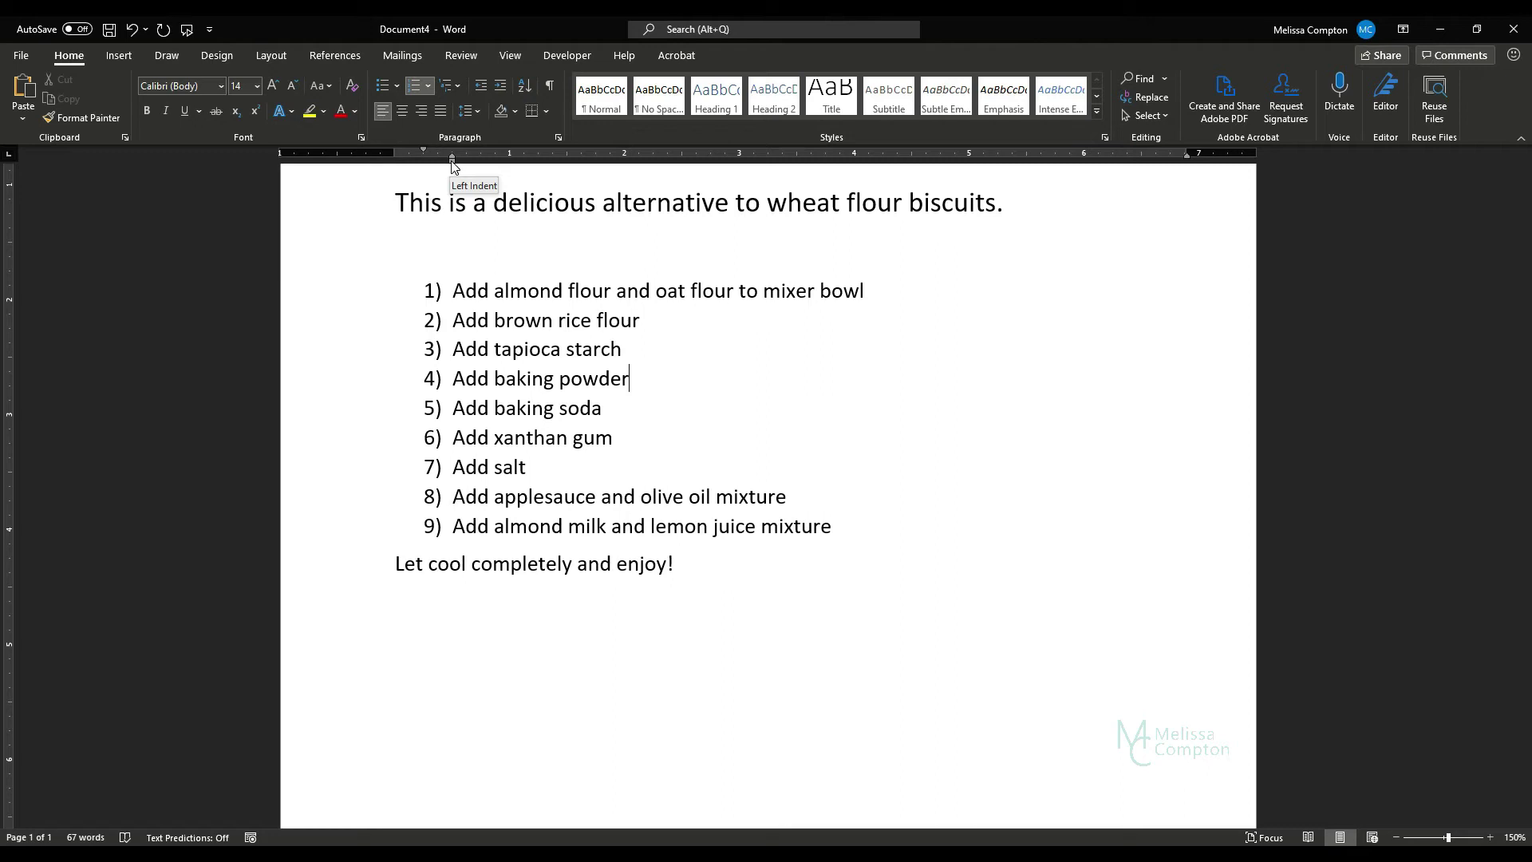
- Try moving the whole numbered list's left indent closer to the page margin, and undo the change
mouse_move(452, 165)
mouse_down()
mouse_move(477, 165)
mouse_move(453, 165)
mouse_up()
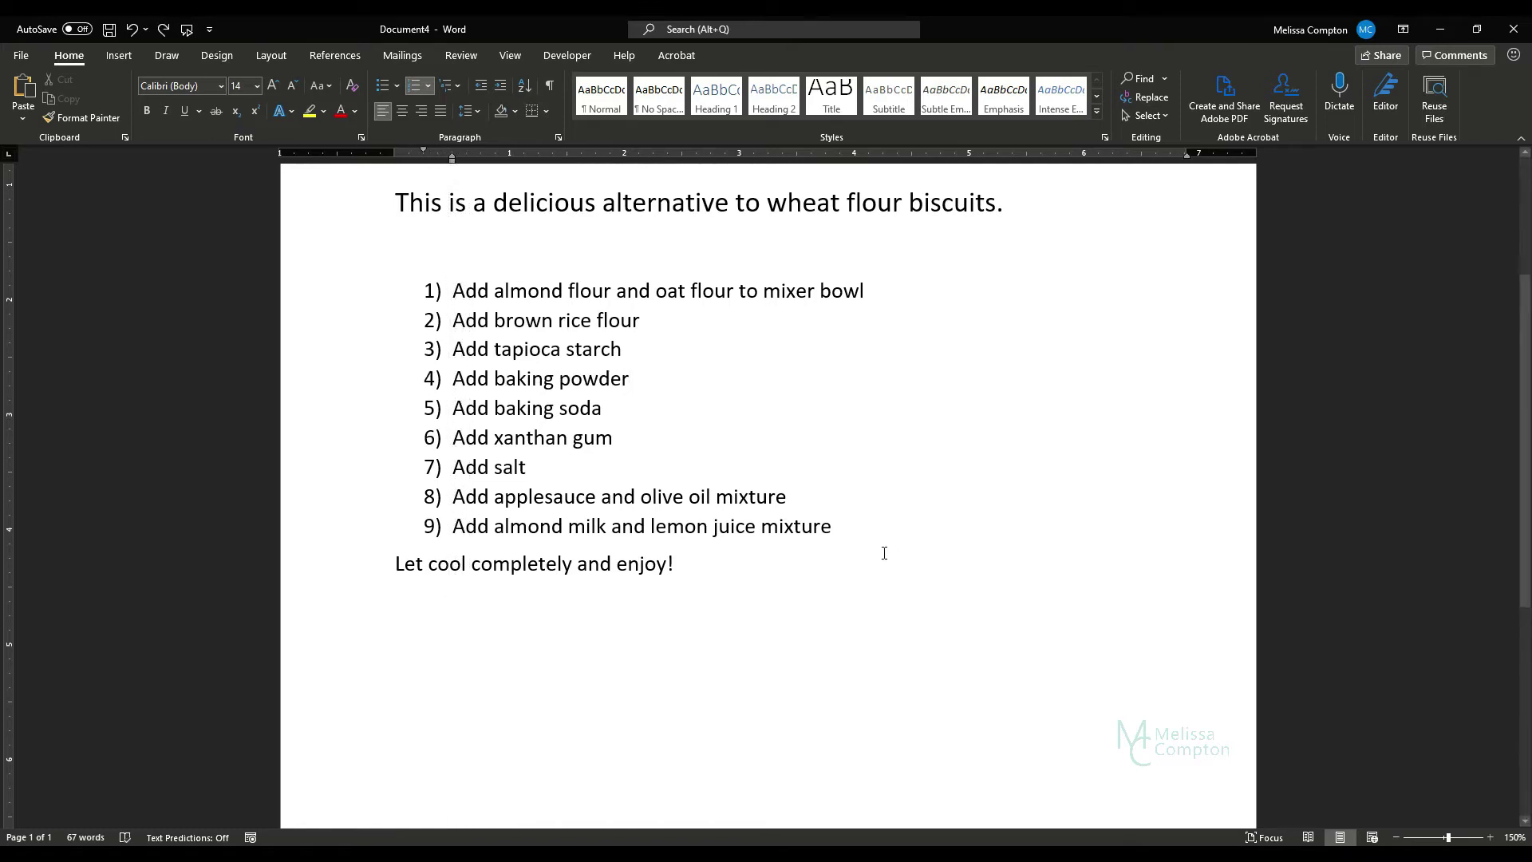
drag(847, 527, 422, 292)
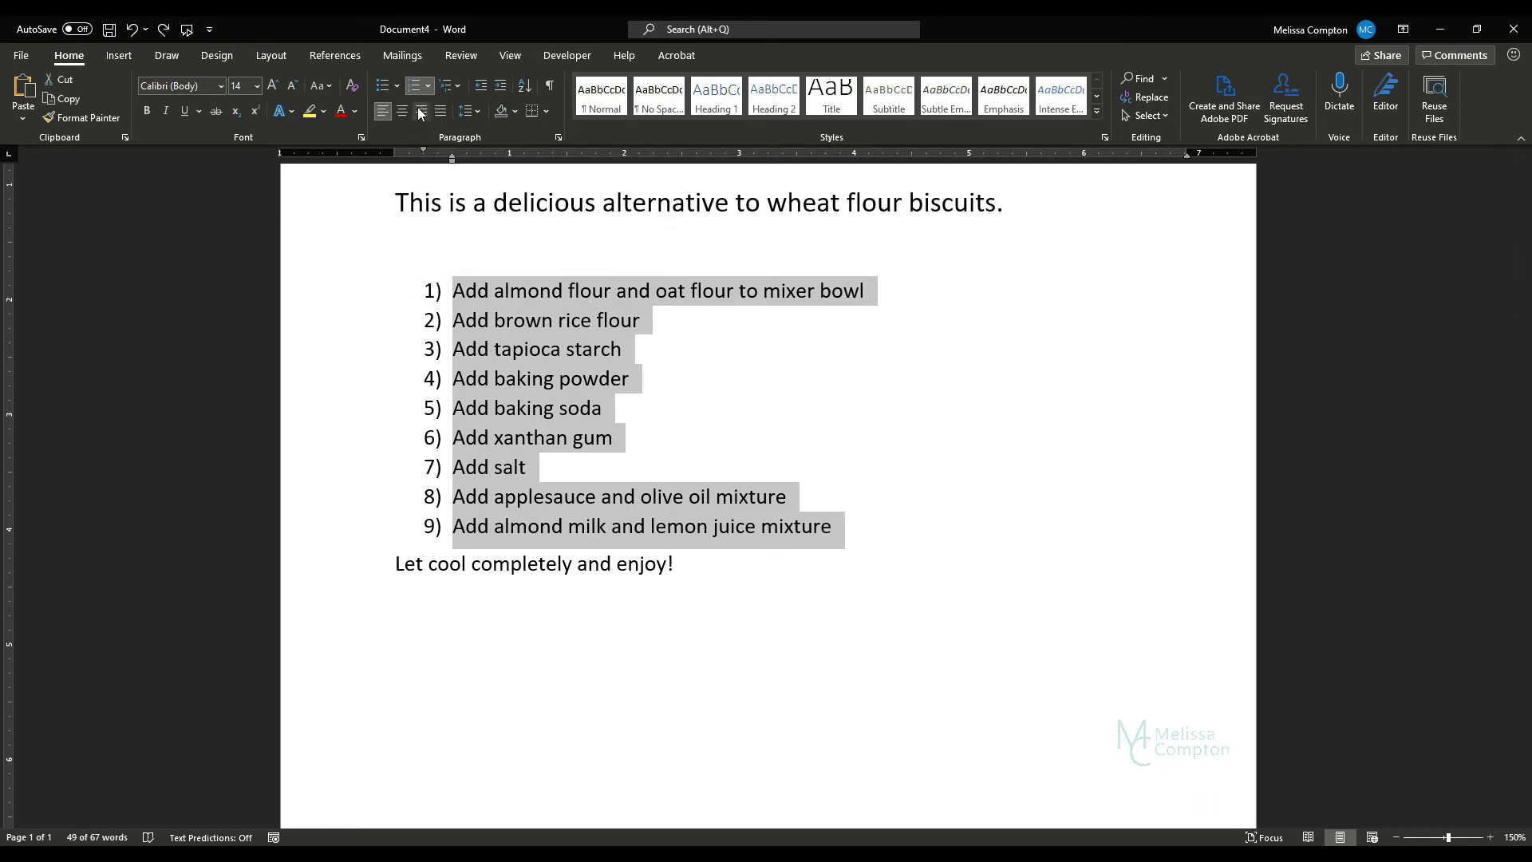
mouse_move(452, 165)
mouse_down()
mouse_move(523, 160)
mouse_move(393, 158)
mouse_move(430, 163)
mouse_up()
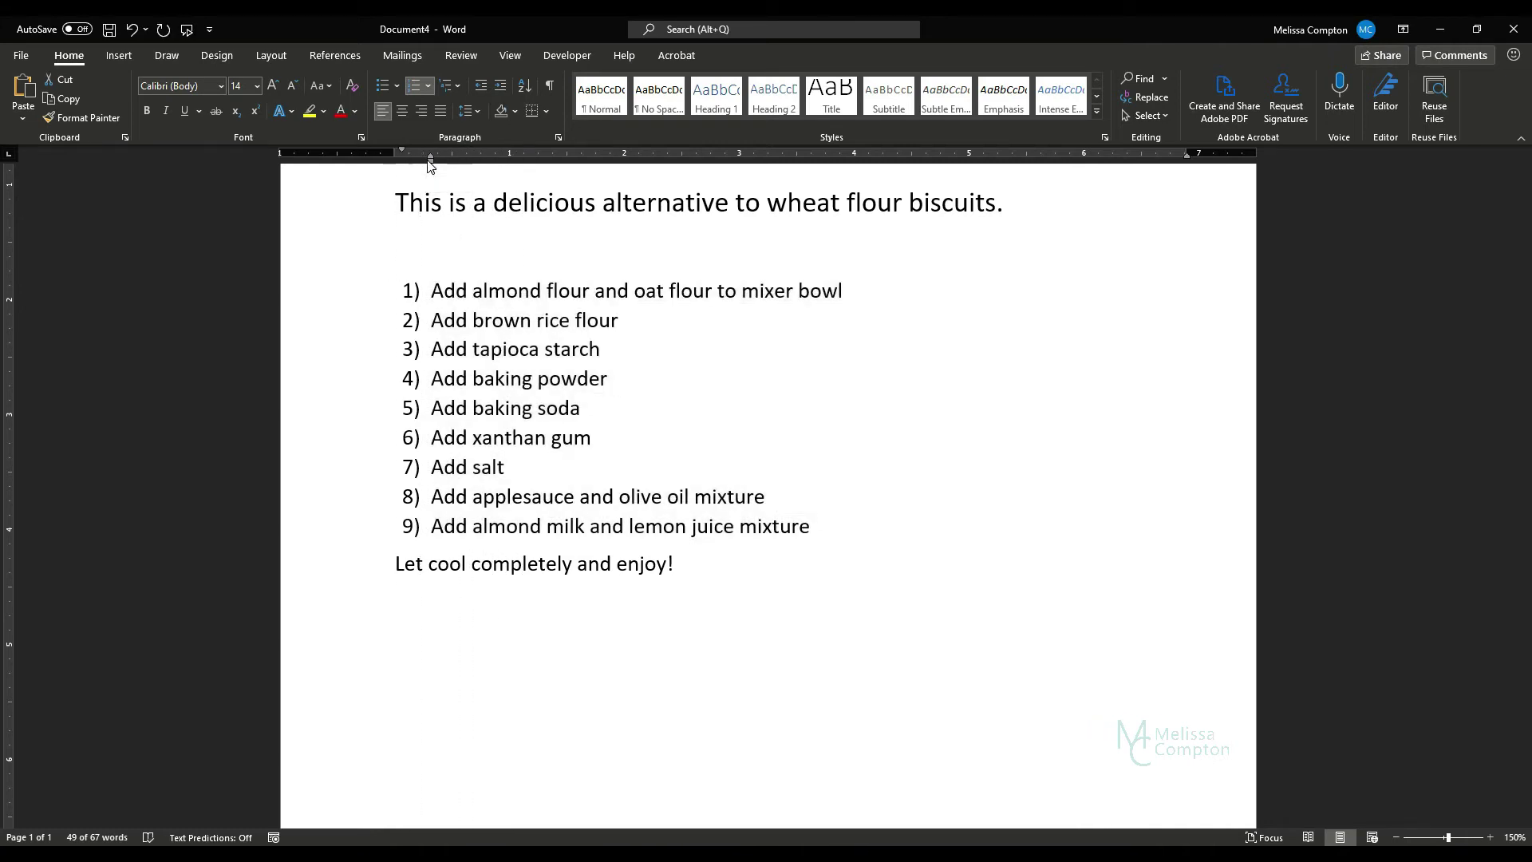
key(ctrl+z)
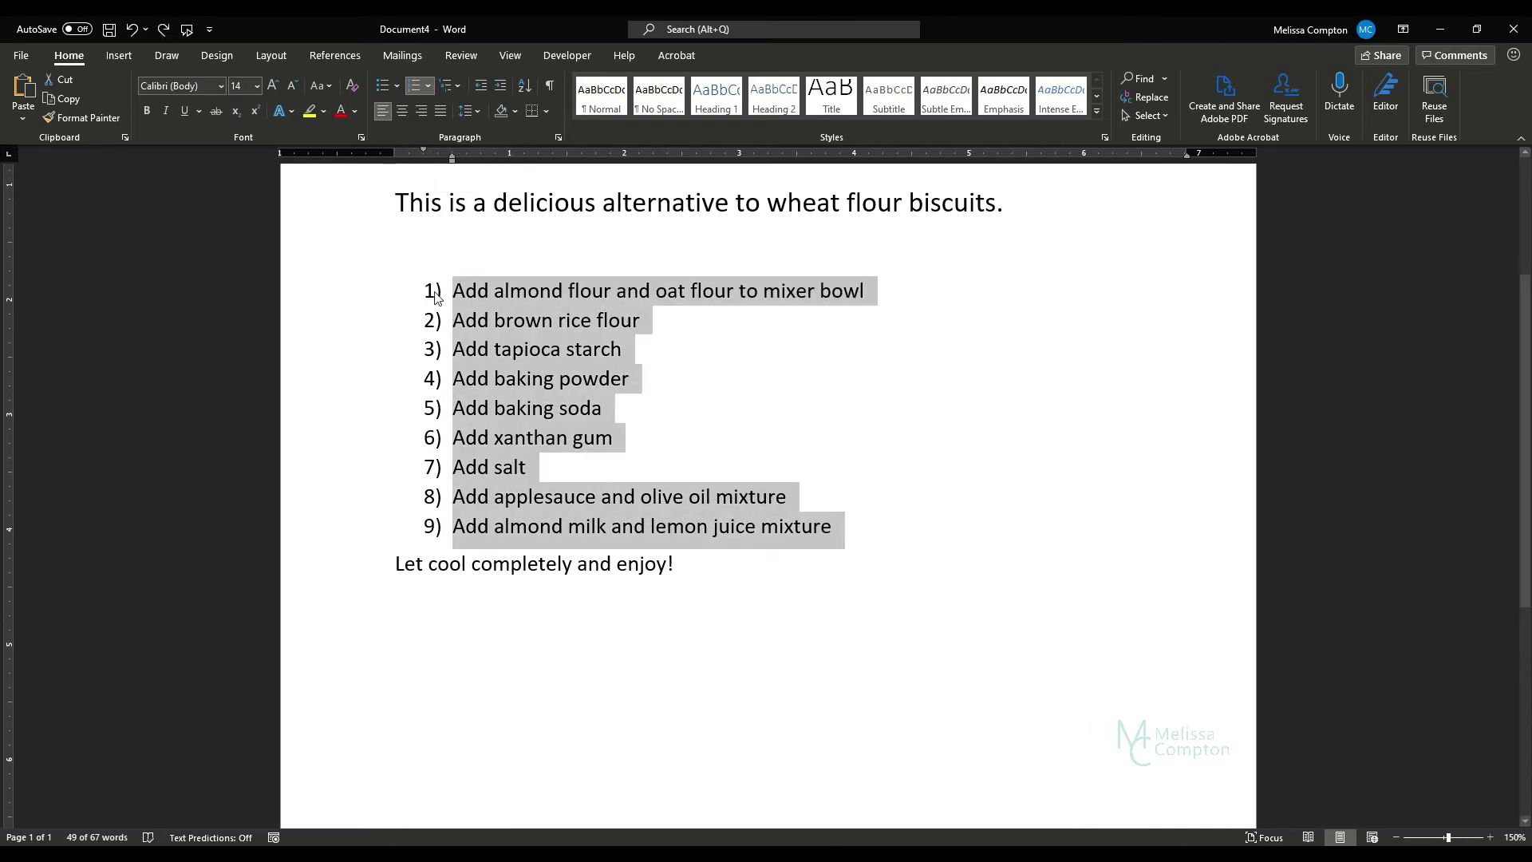
- Try moving the whole numbered list's left indent farther in from the page margin, and undo the change
click(452, 290)
drag(453, 291, 834, 526)
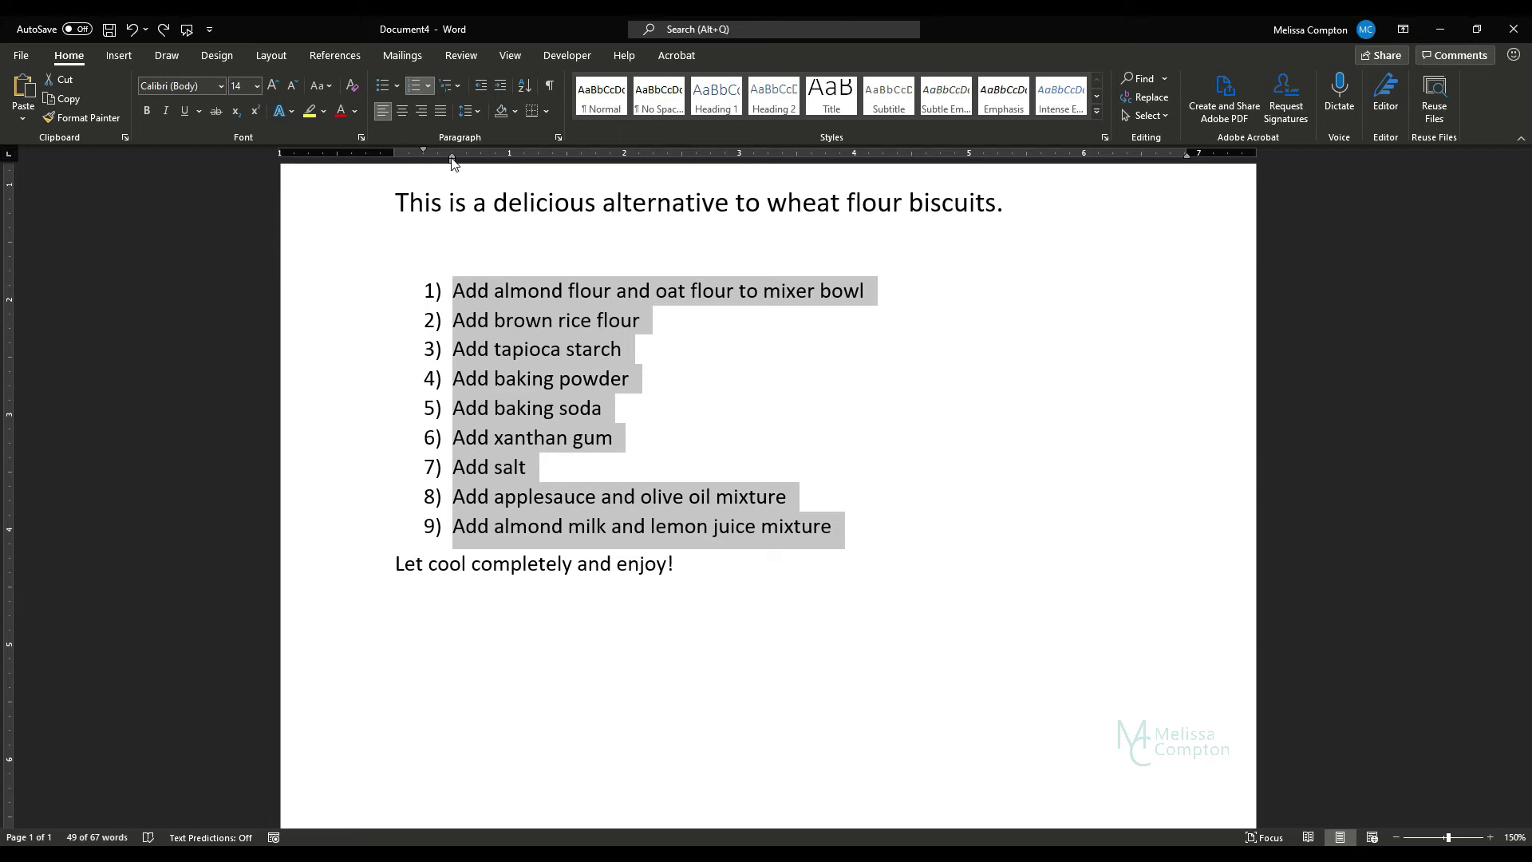
mouse_move(452, 160)
mouse_down()
mouse_move(712, 155)
mouse_move(465, 156)
mouse_move(582, 157)
mouse_move(537, 170)
mouse_up()
key(ctrl+z)
click(459, 290)
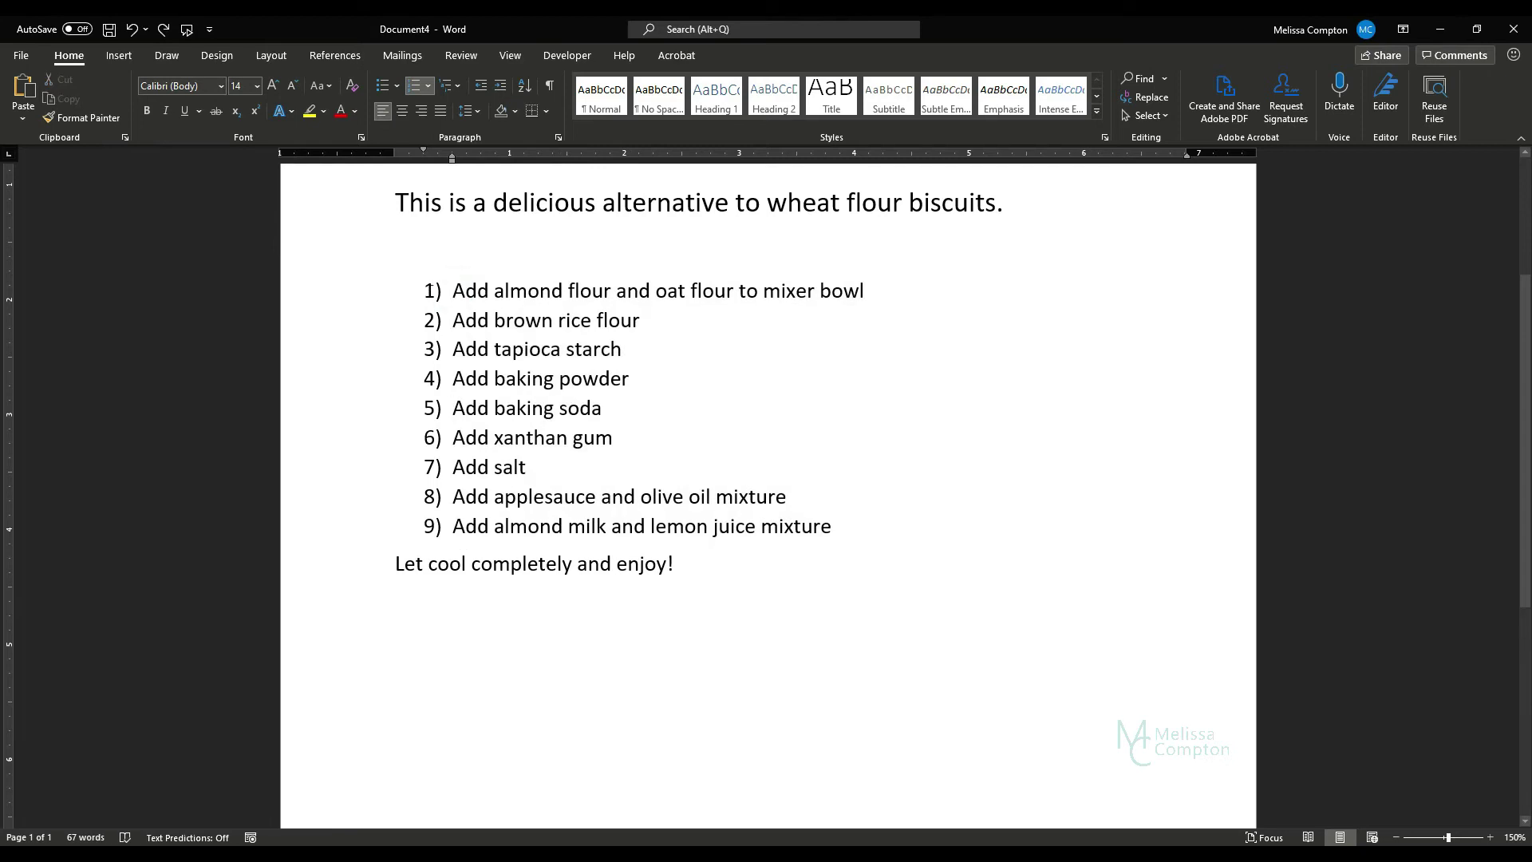
- Define a new bullet for the whole numbered list using the Wingdings mailbox symbol with character code 45
click(428, 290)
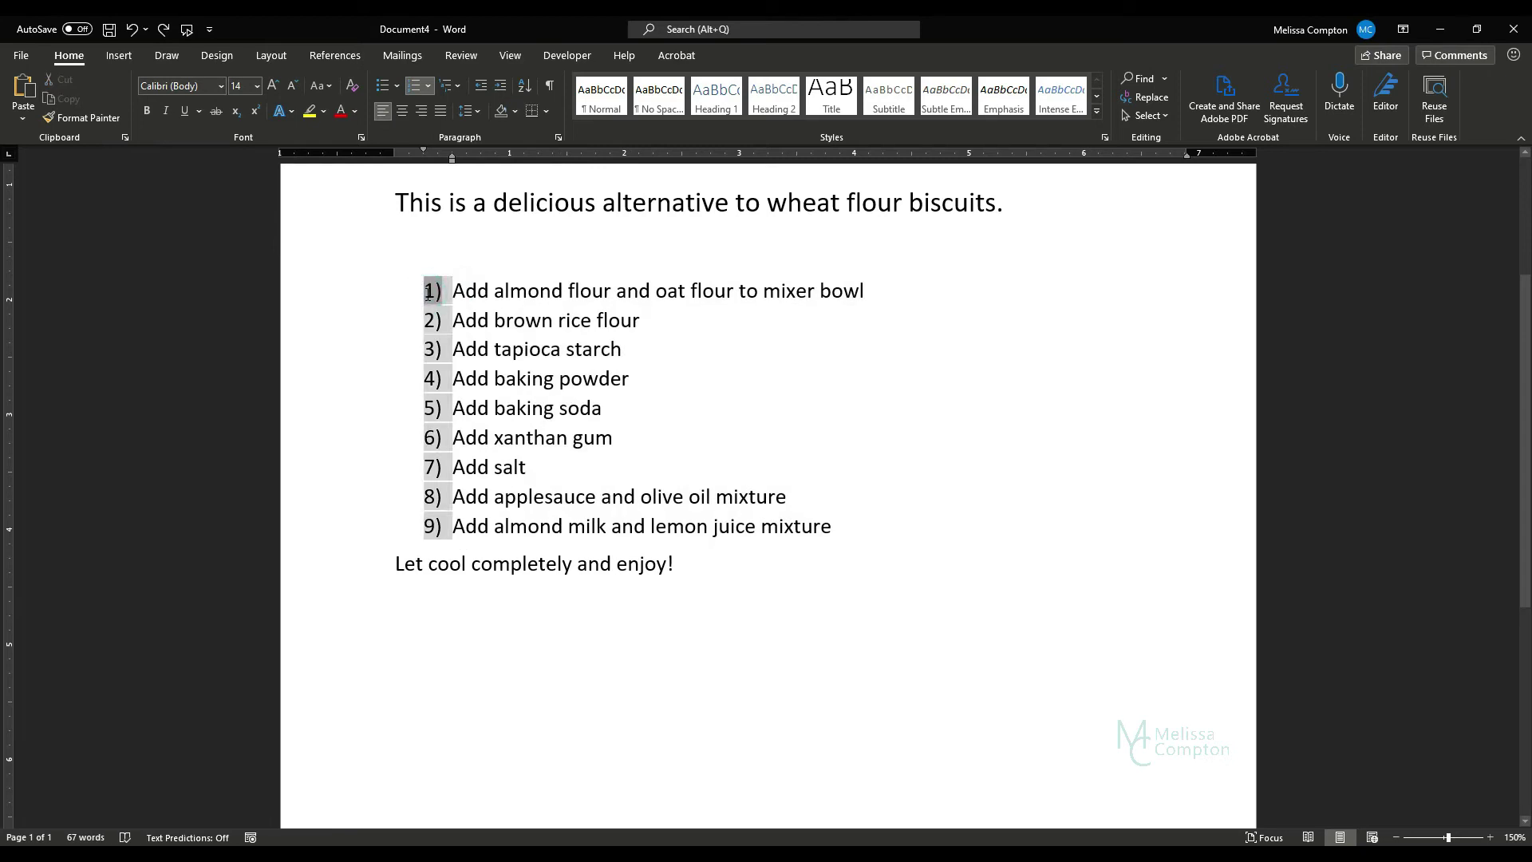
click(396, 86)
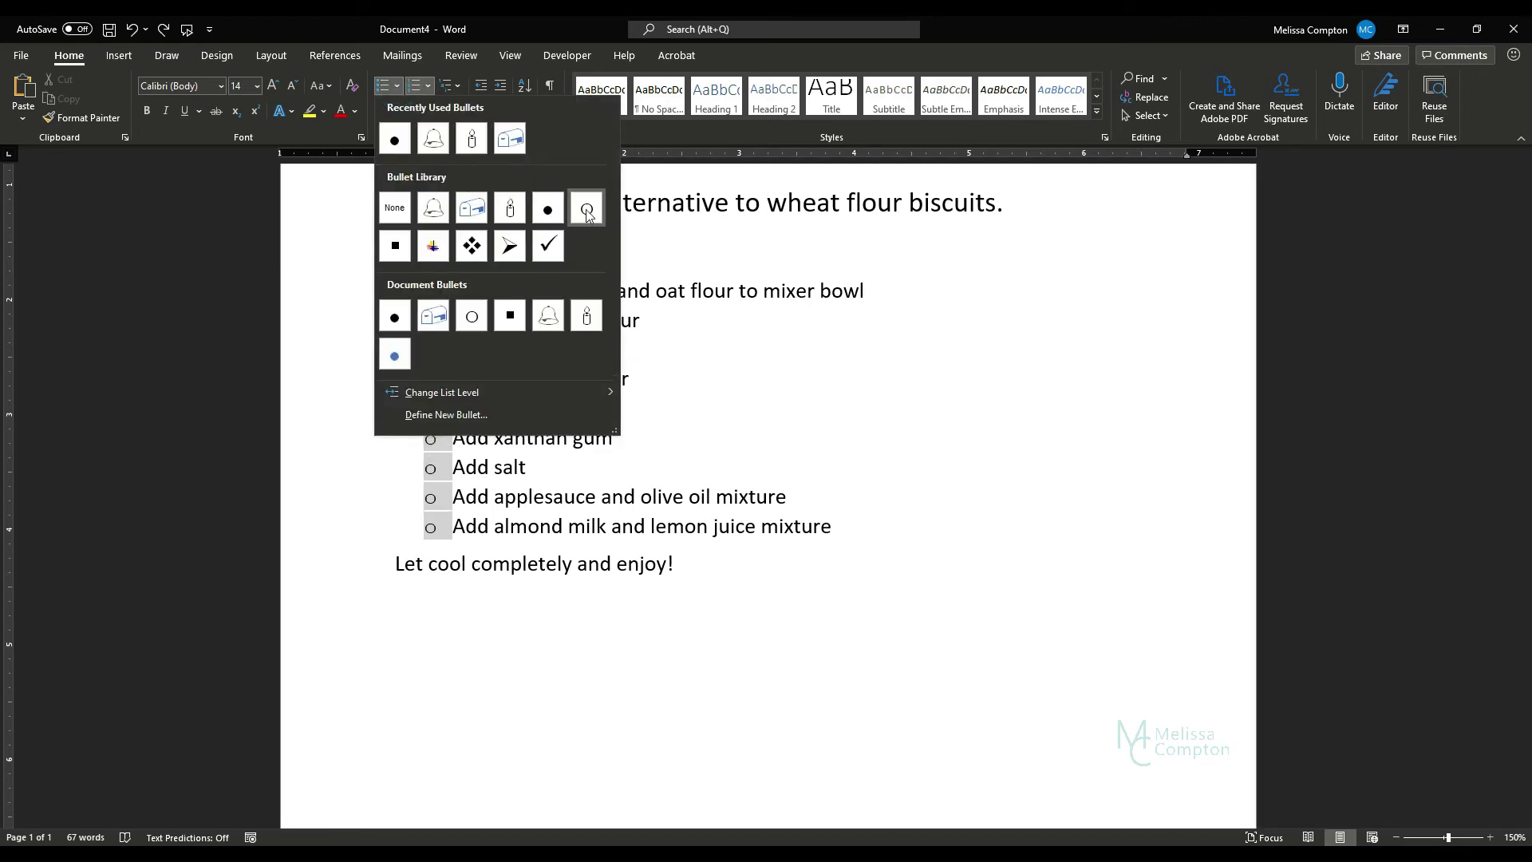
click(446, 415)
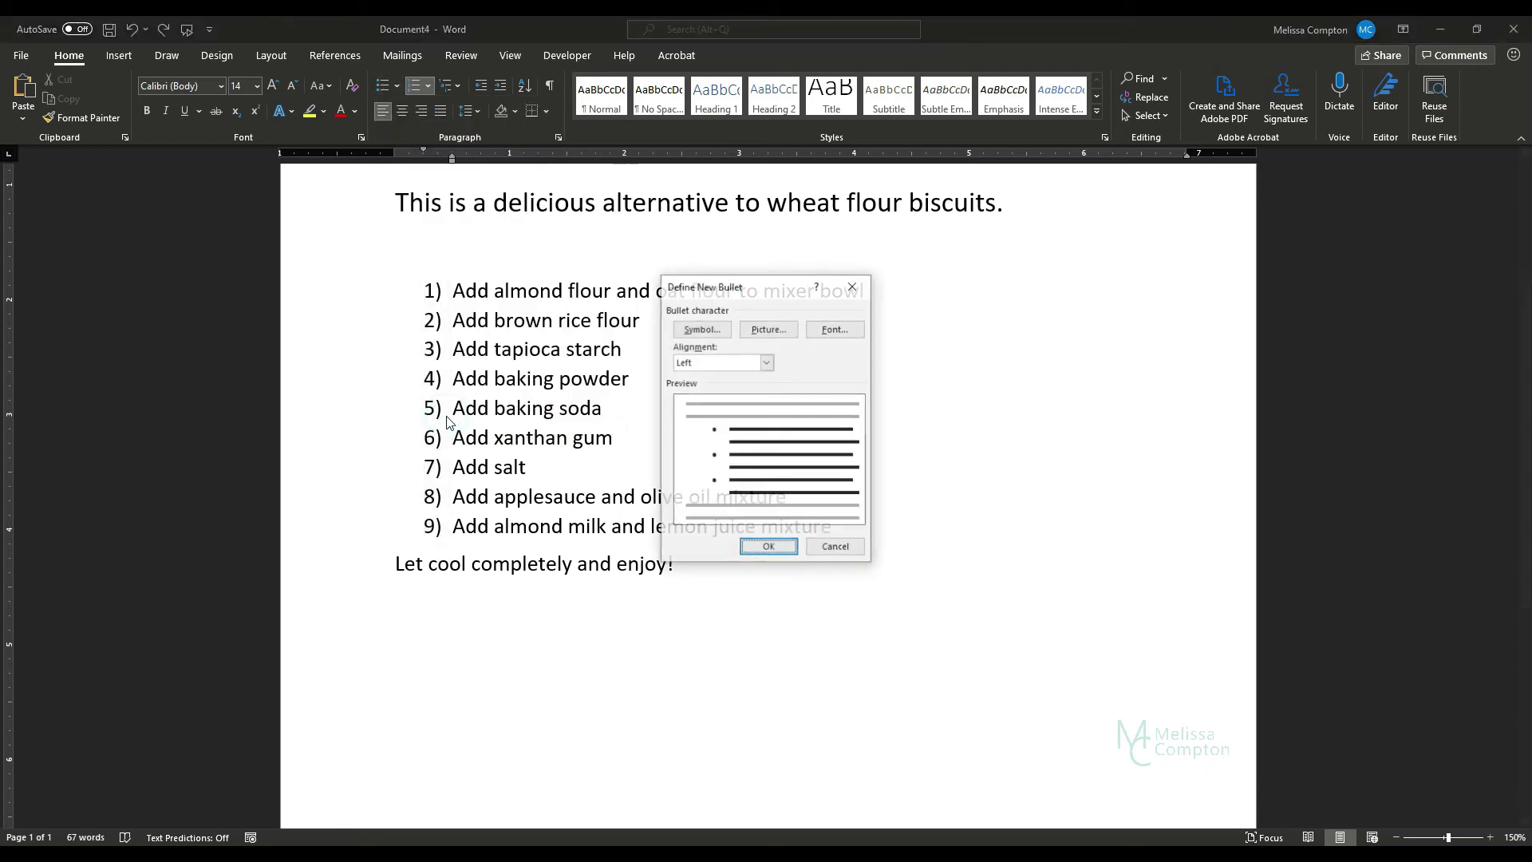
click(691, 335)
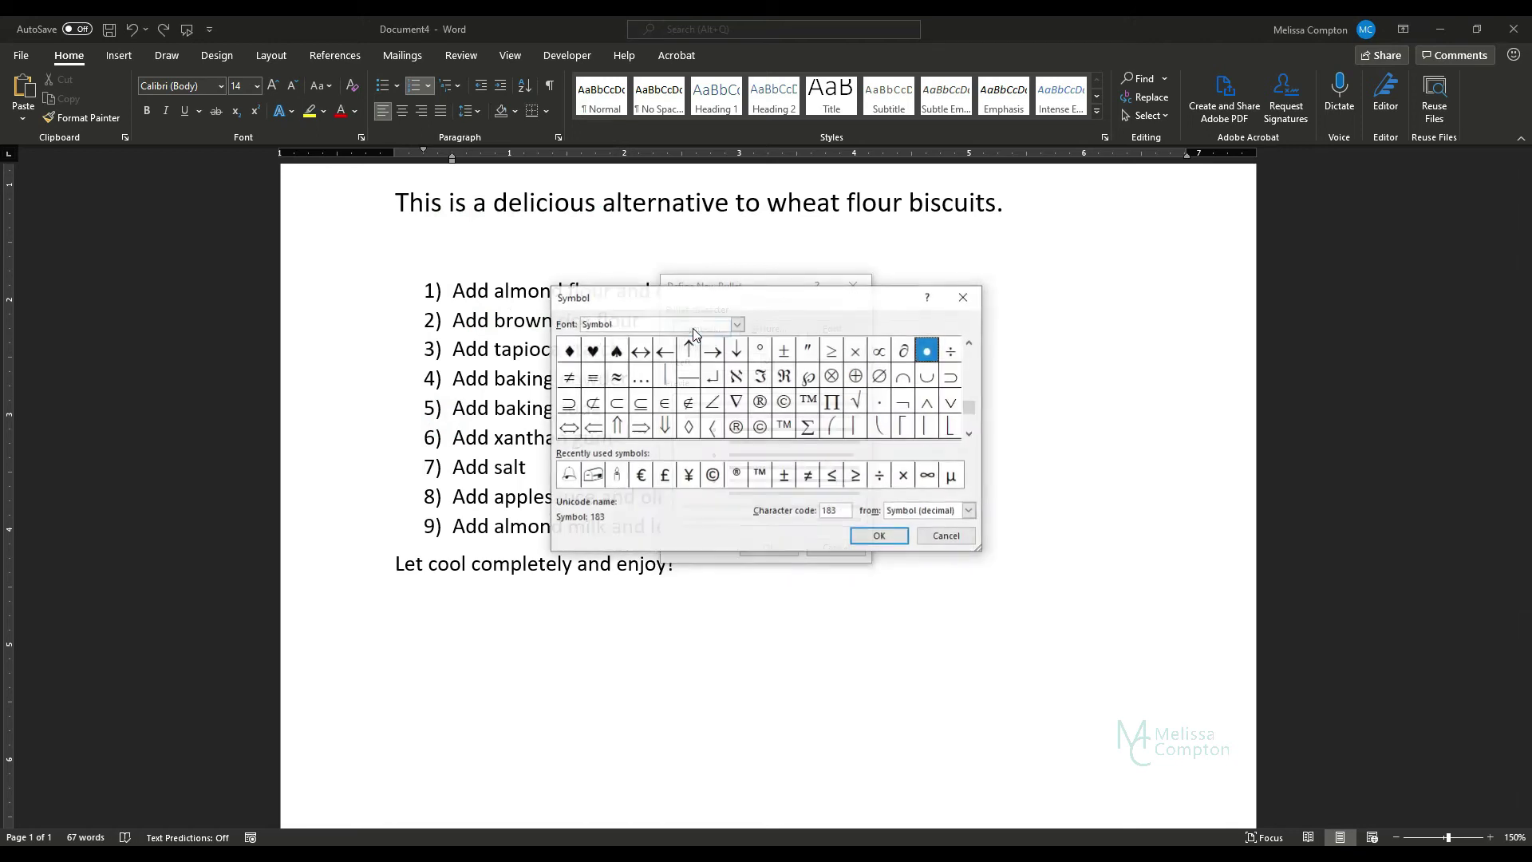
click(738, 325)
text(winding)
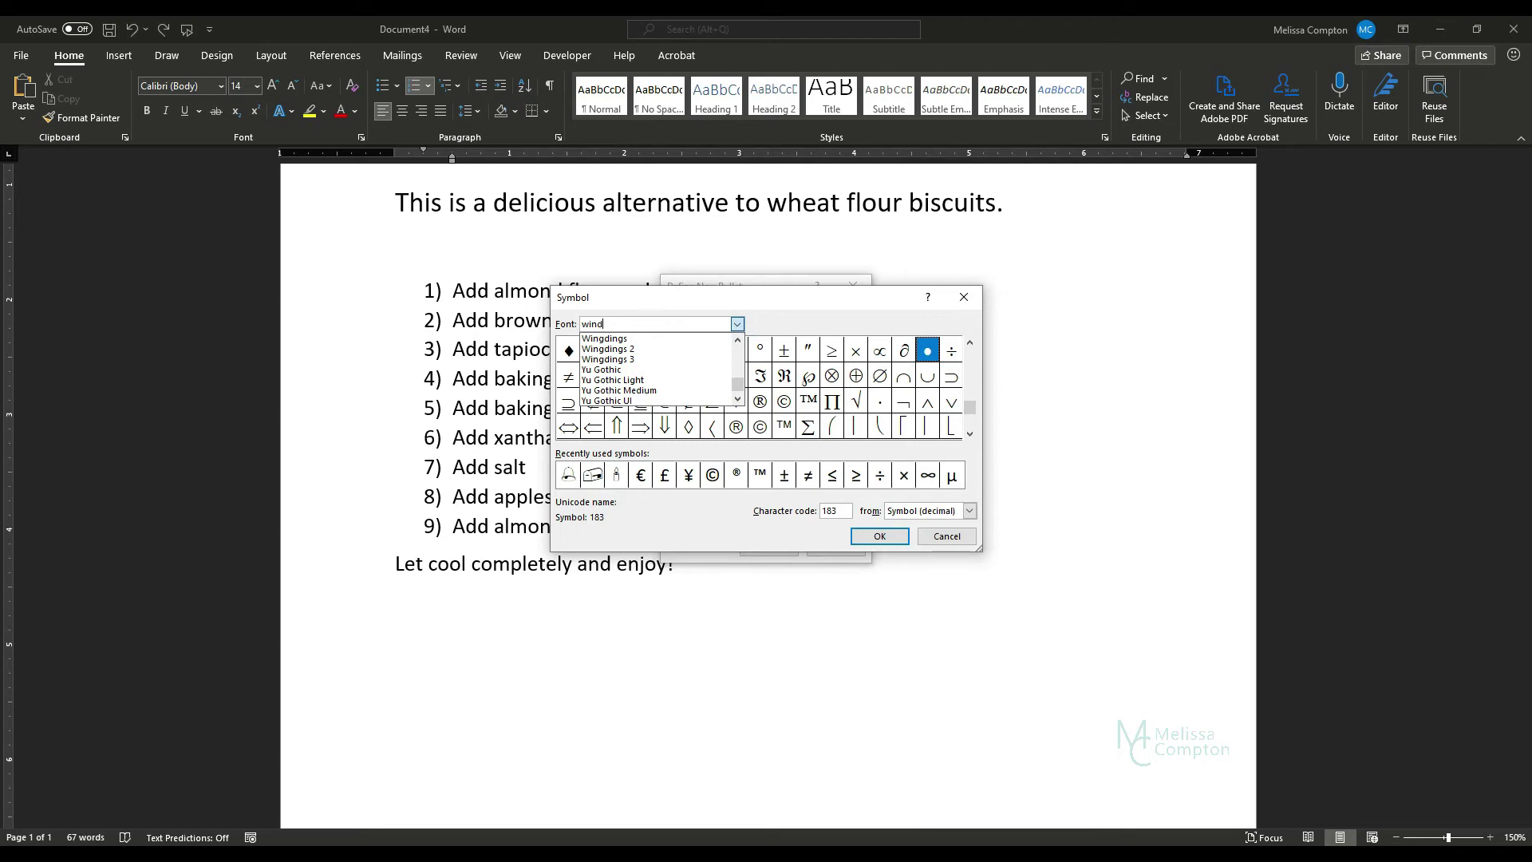
click(643, 343)
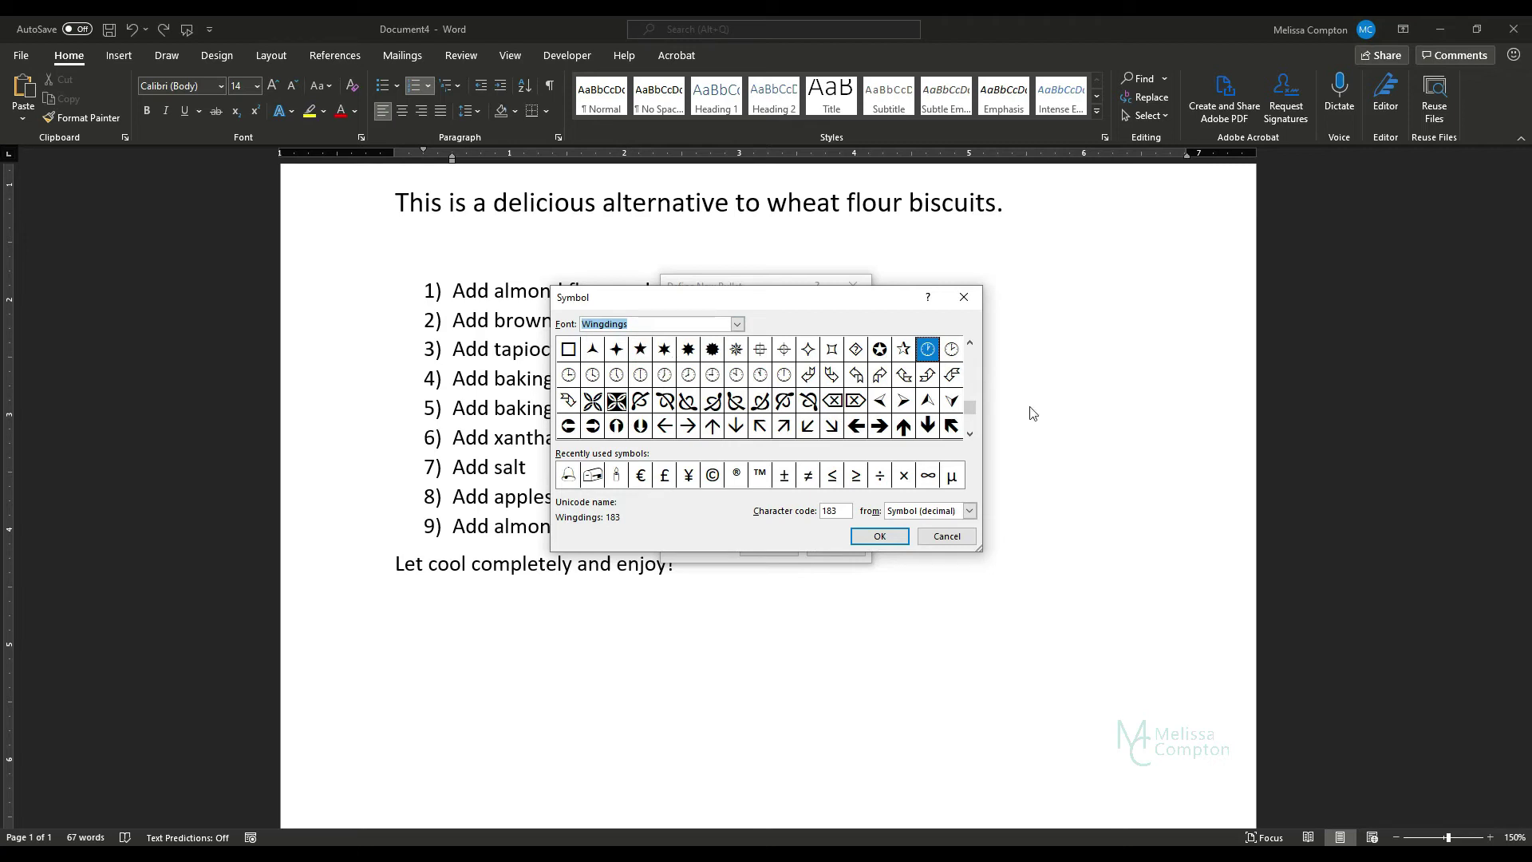
drag(970, 403, 973, 355)
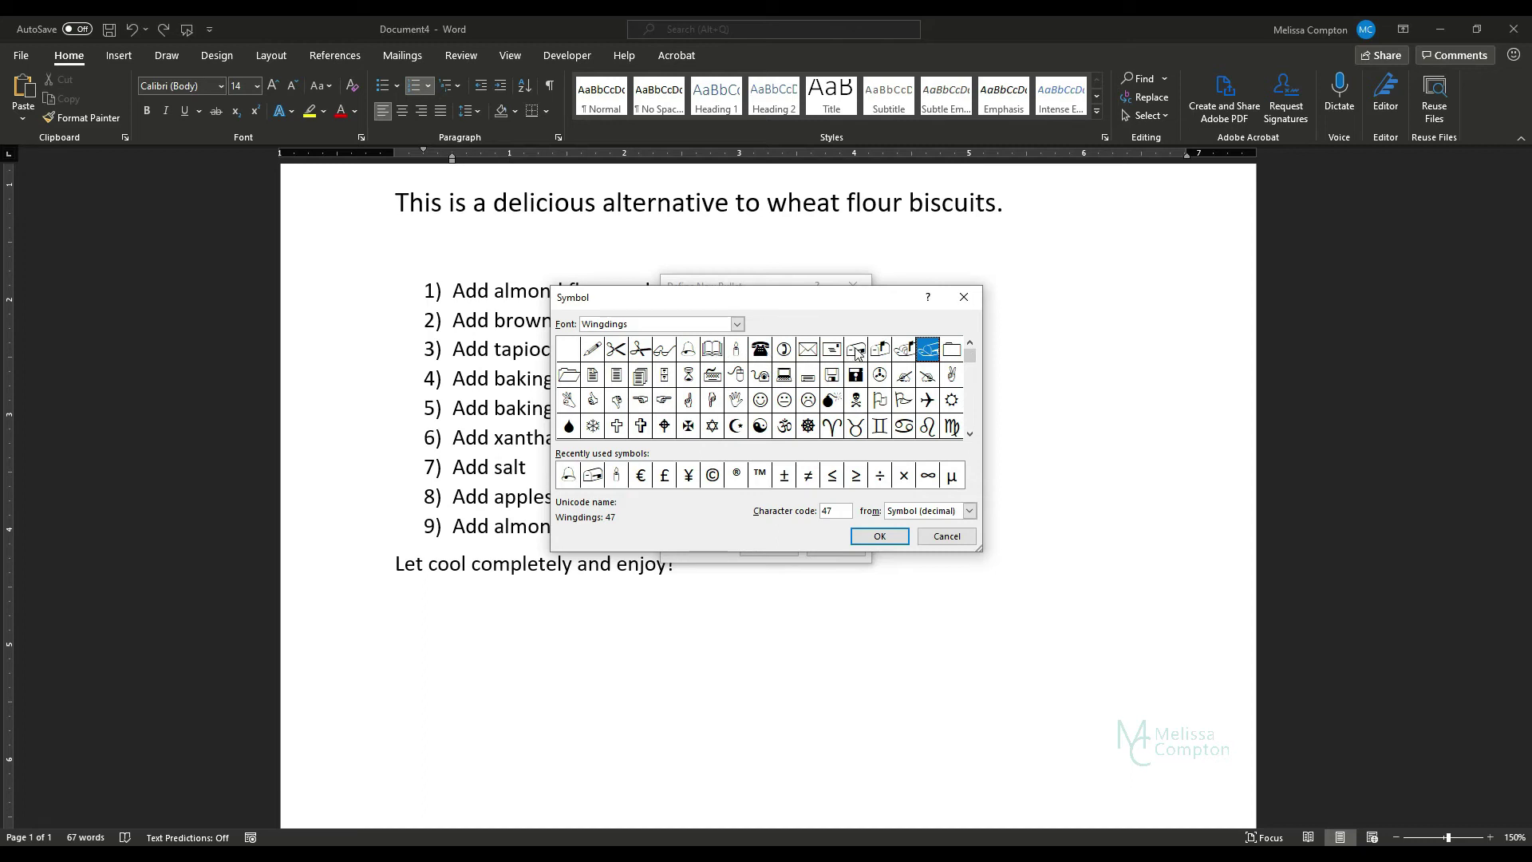
click(880, 351)
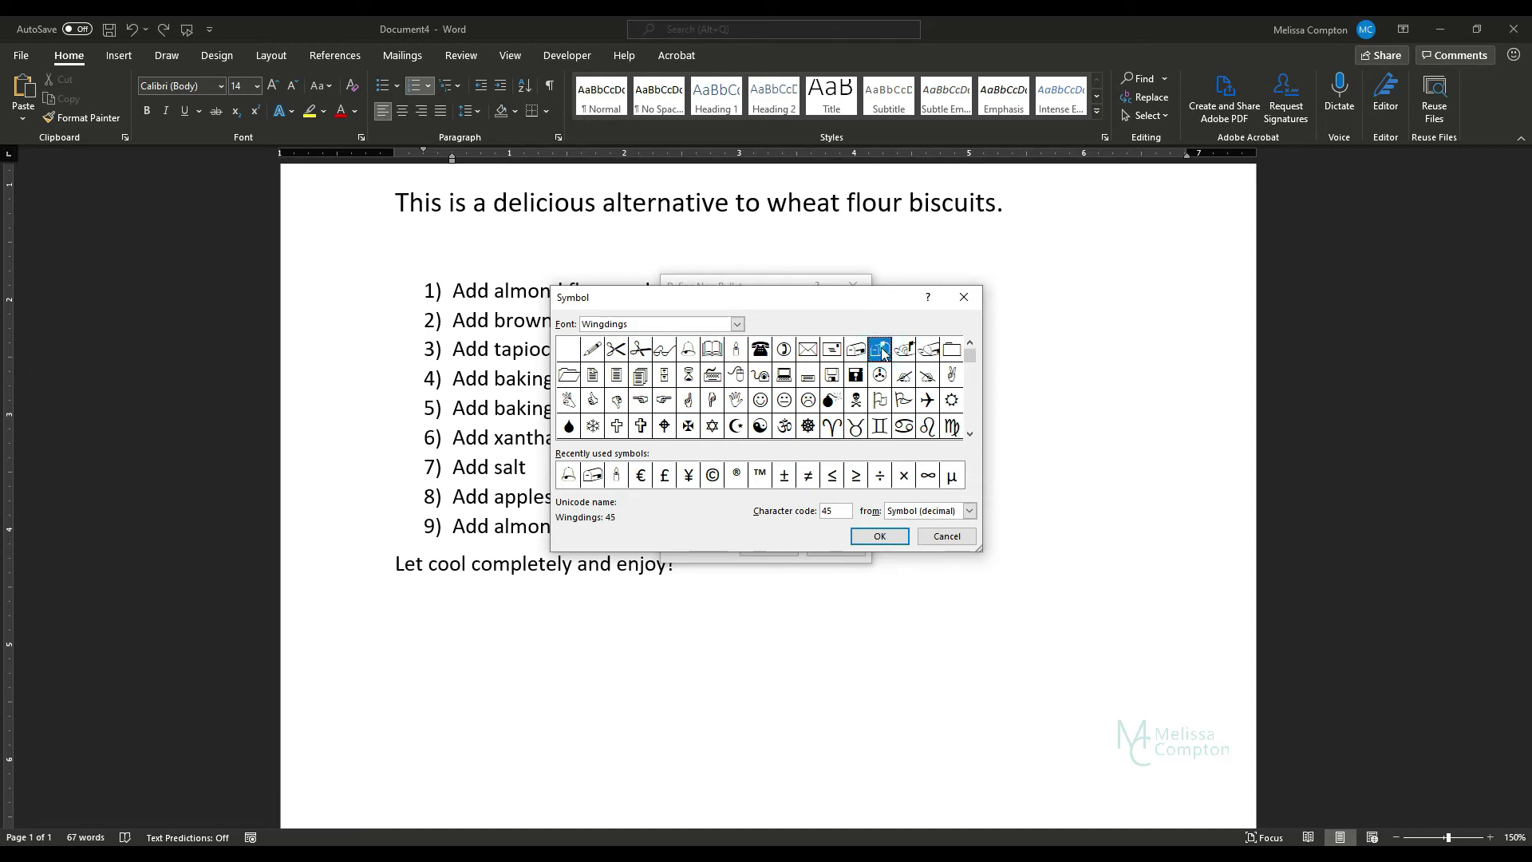
click(879, 536)
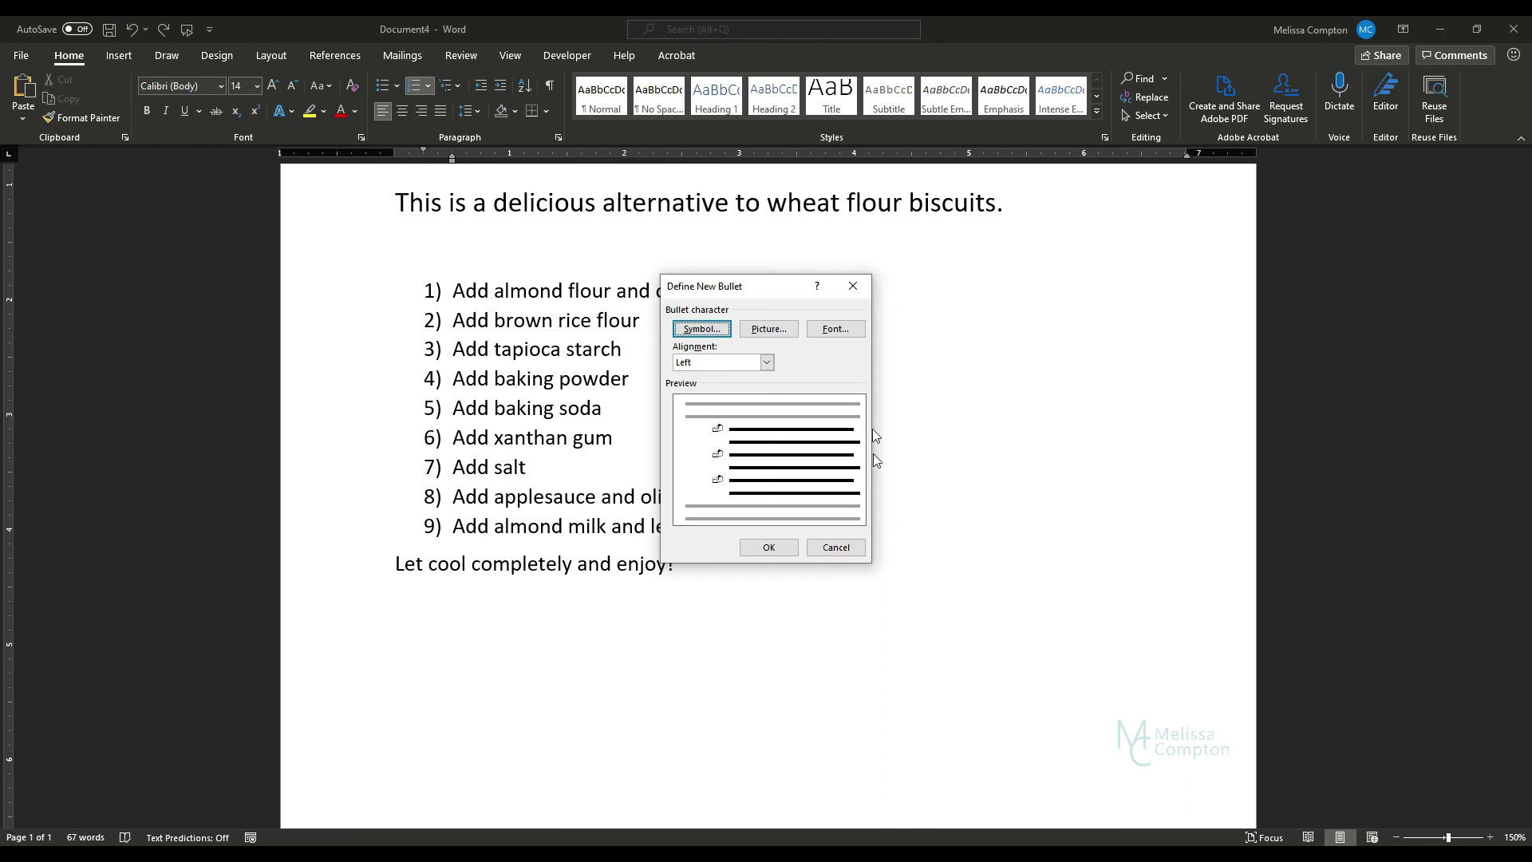
- Try the mailbox bullet in dark orange on the whole list, and undo the change
click(843, 331)
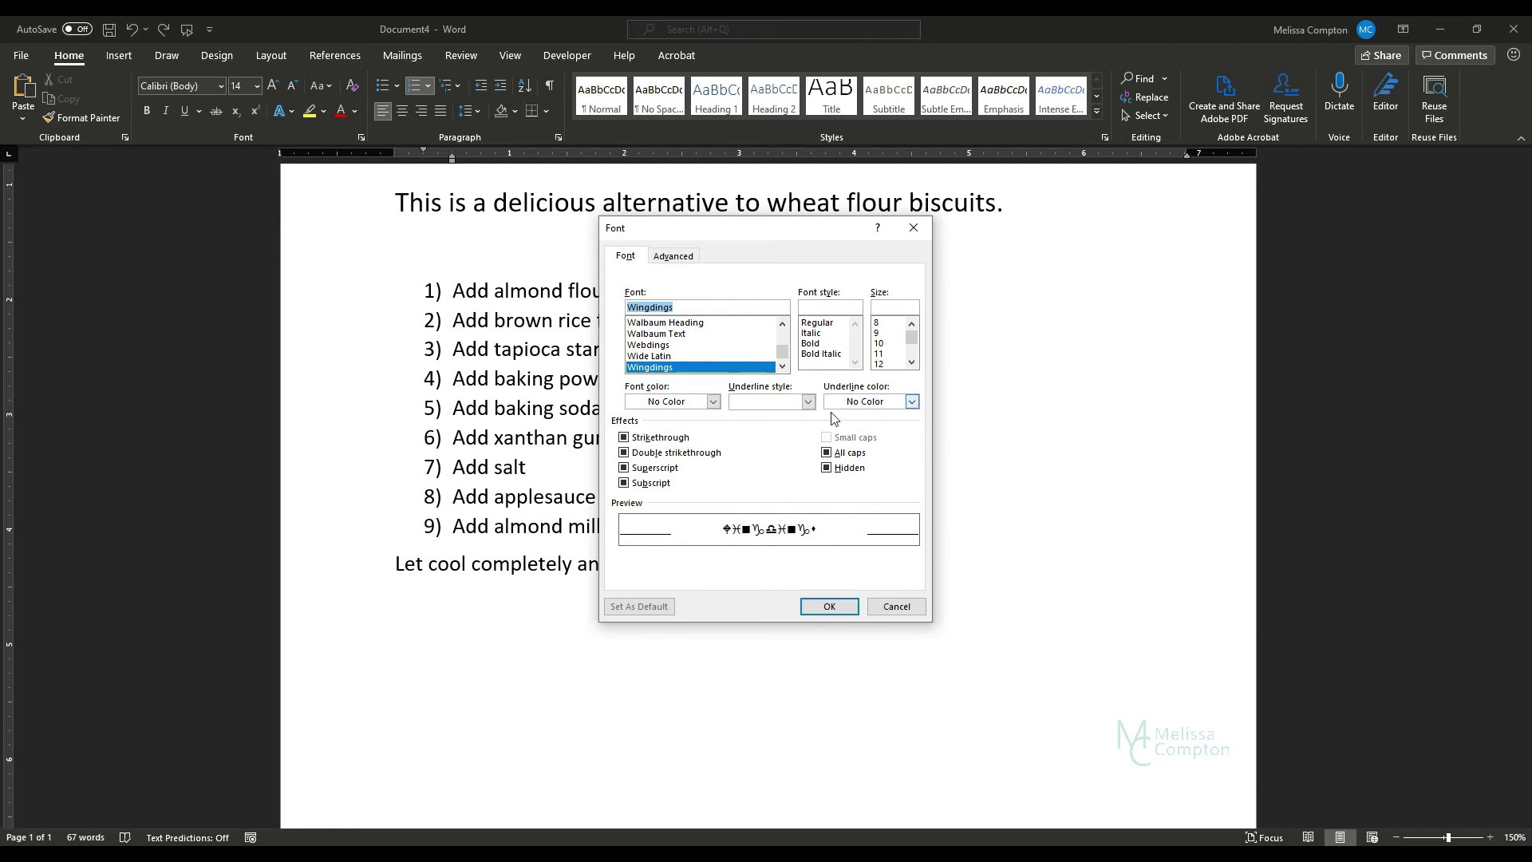
click(713, 401)
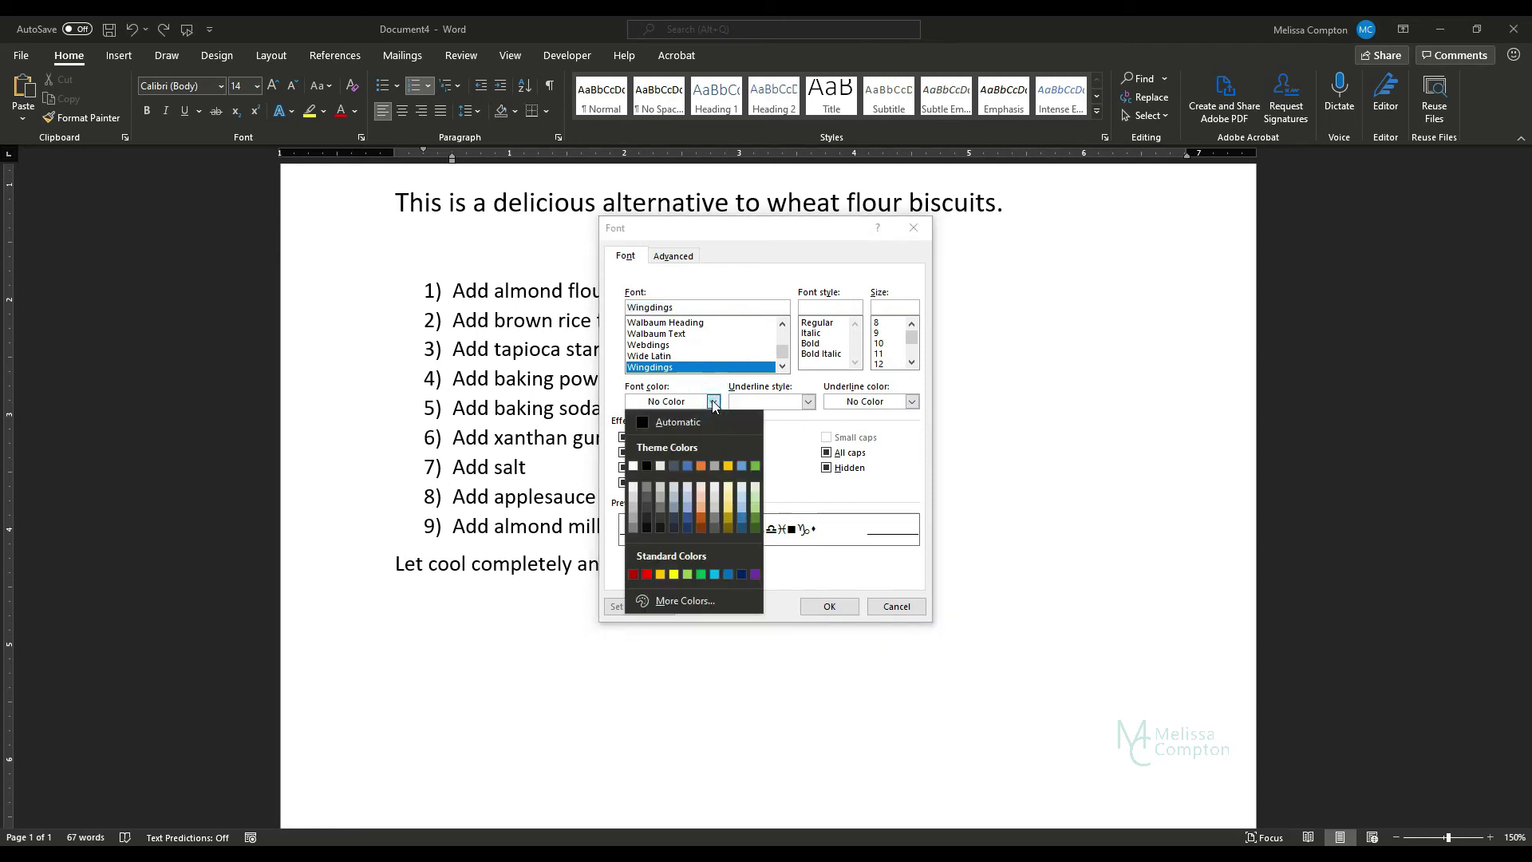
click(700, 519)
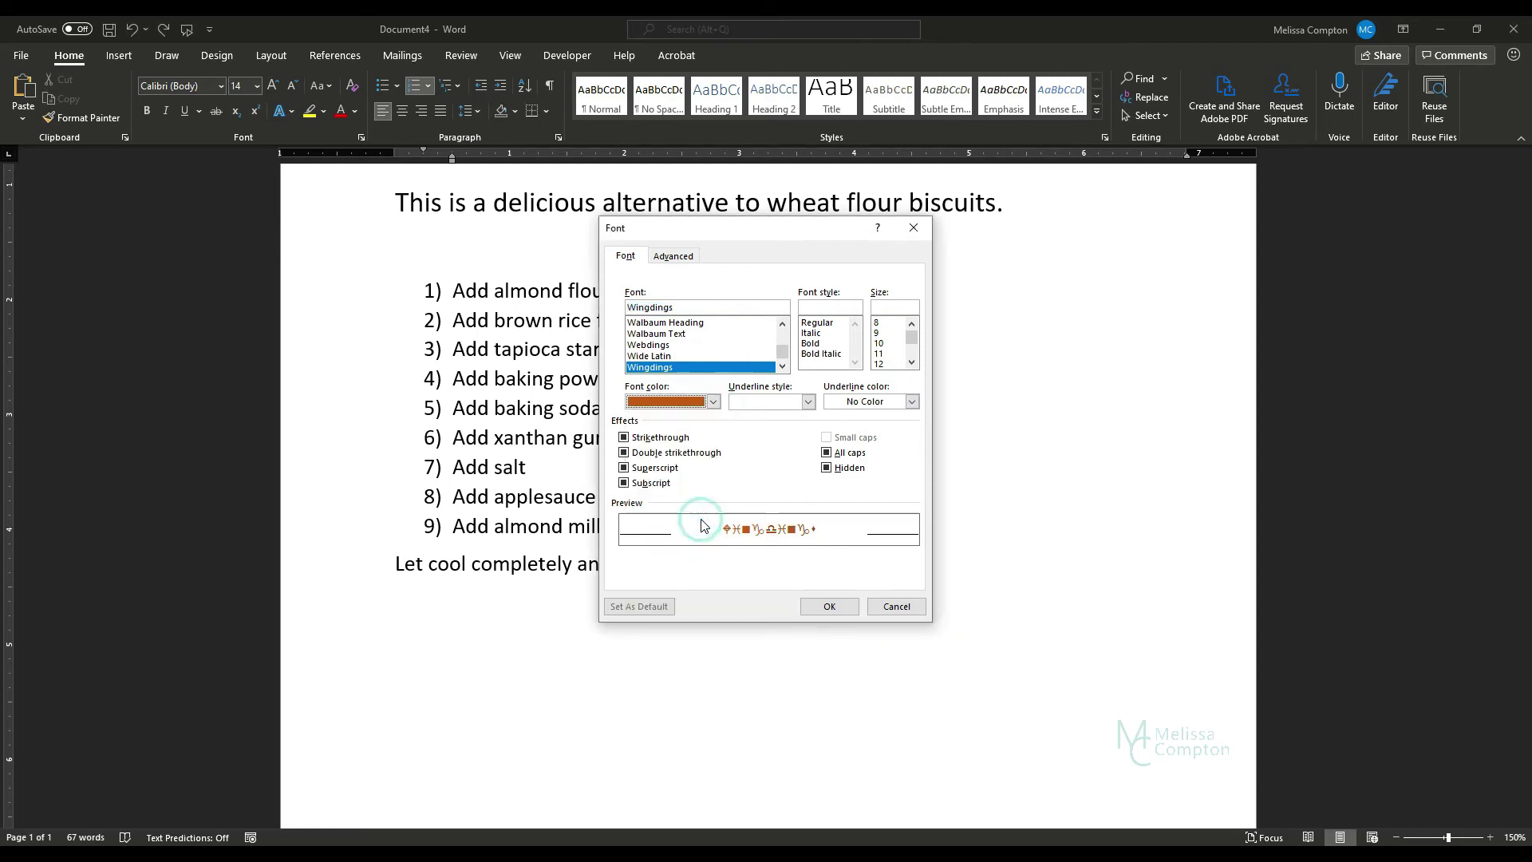
click(841, 607)
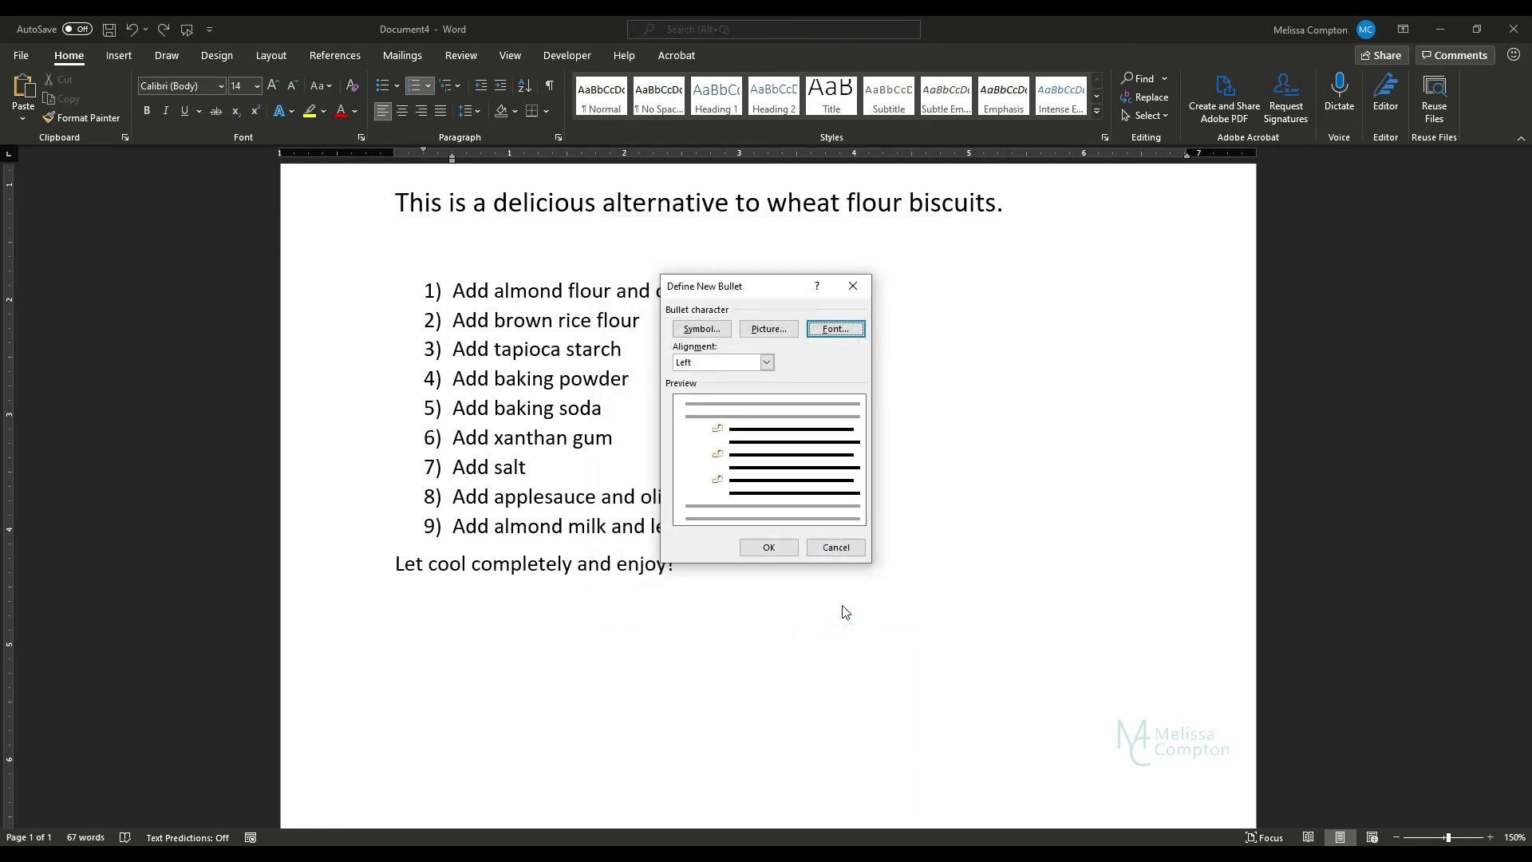
click(774, 547)
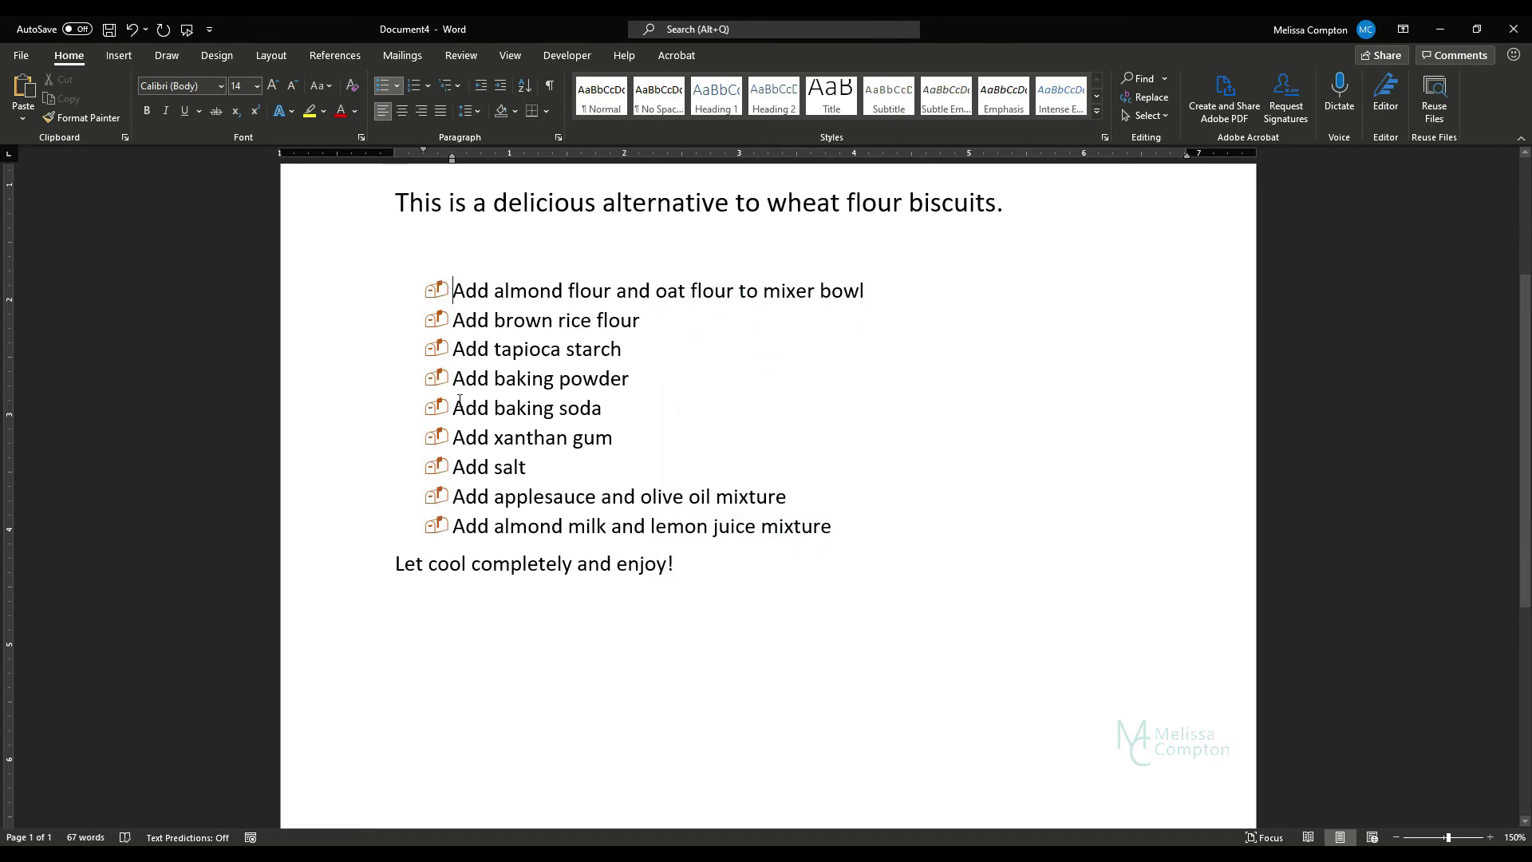
key(ctrl+z)
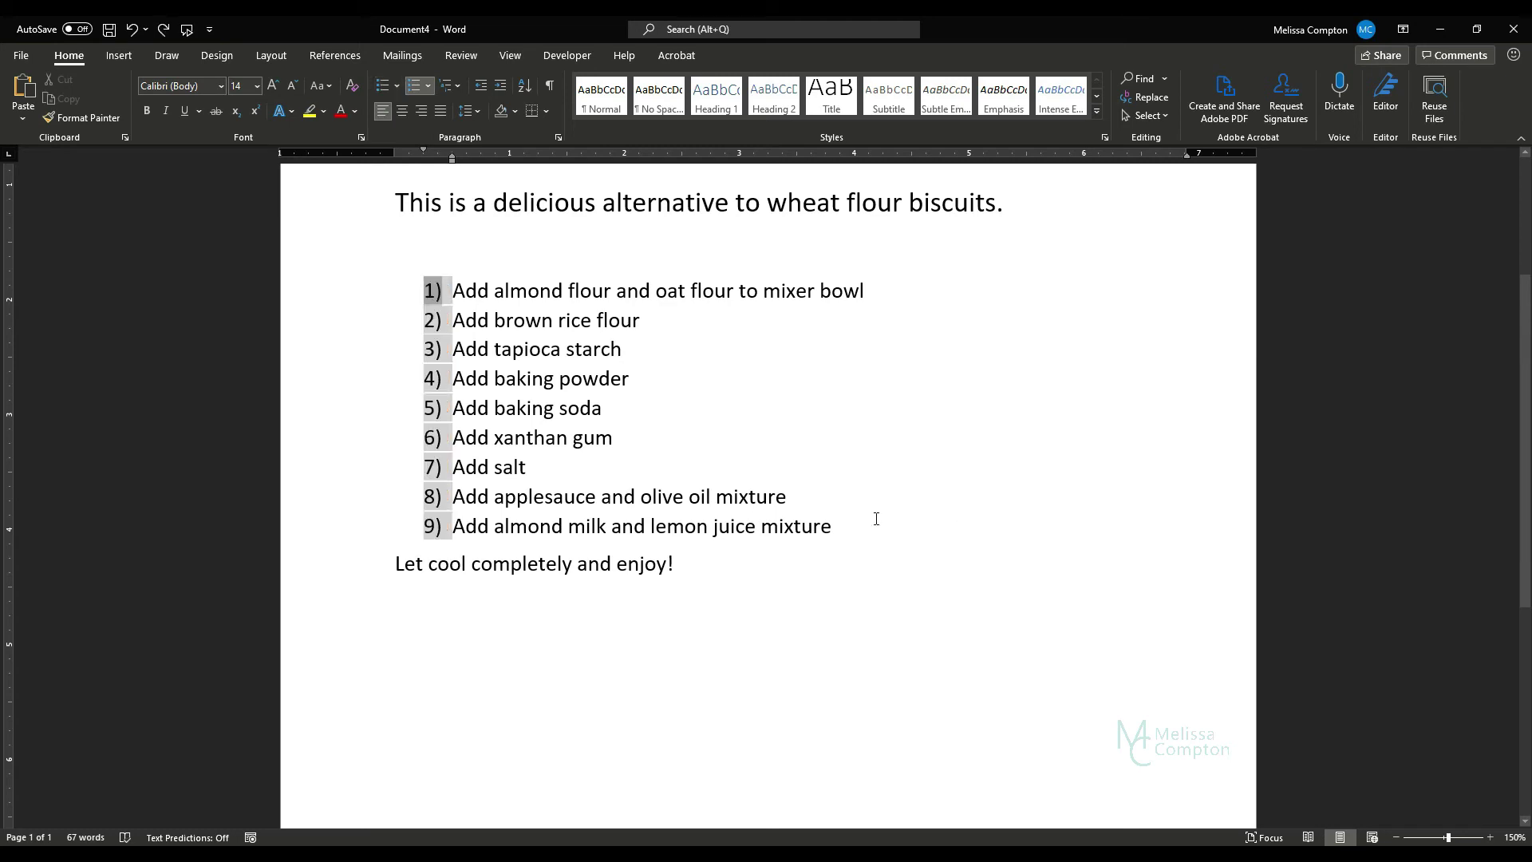
- Apply the 1), a), i) multilevel list format to all nine recipe steps
click(878, 289)
drag(858, 532, 451, 295)
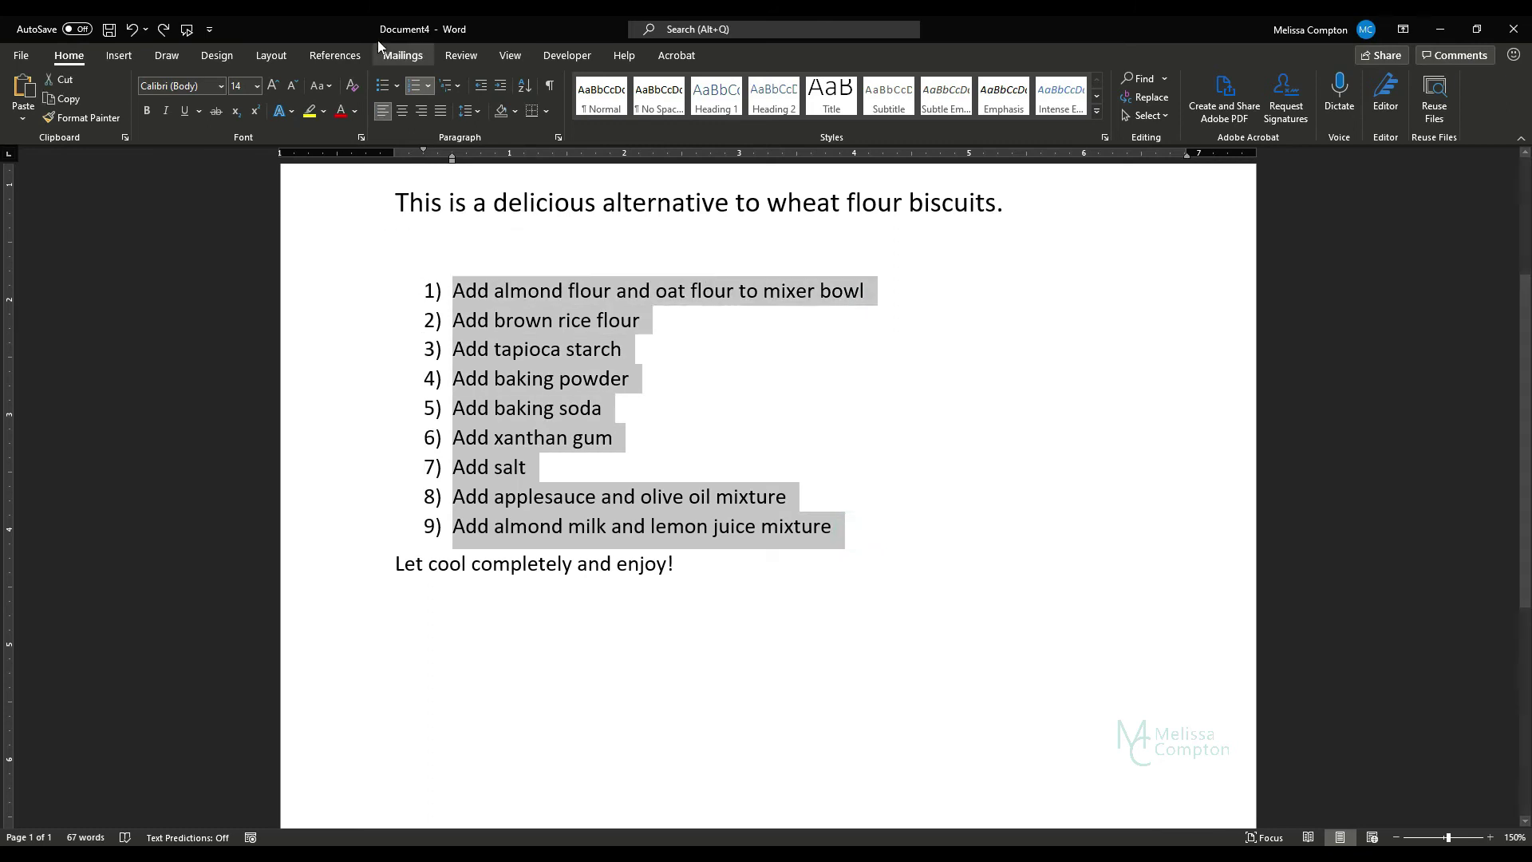
click(457, 89)
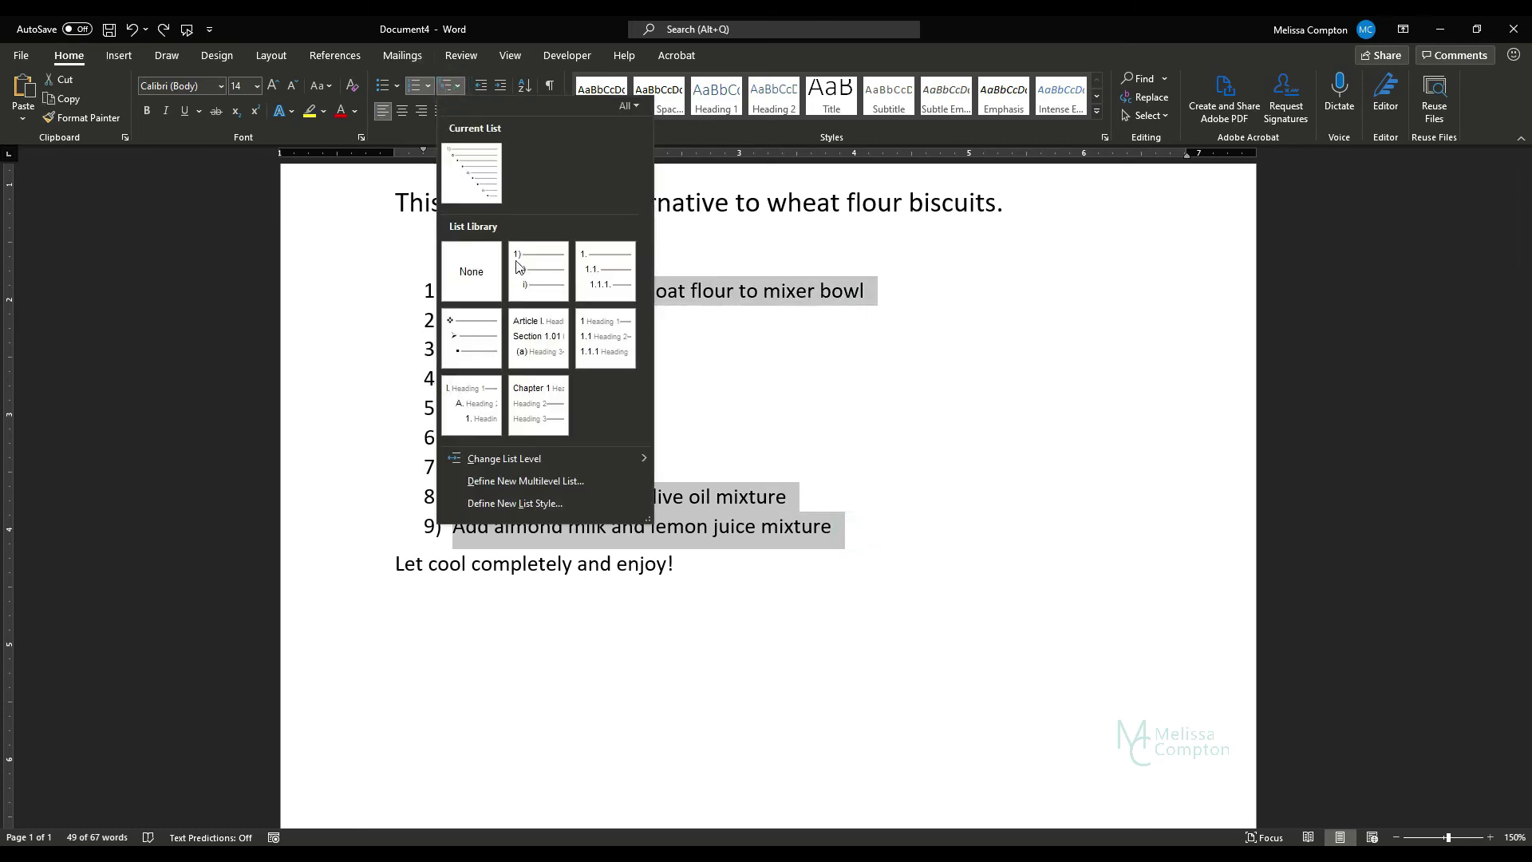
mouse_move(522, 272)
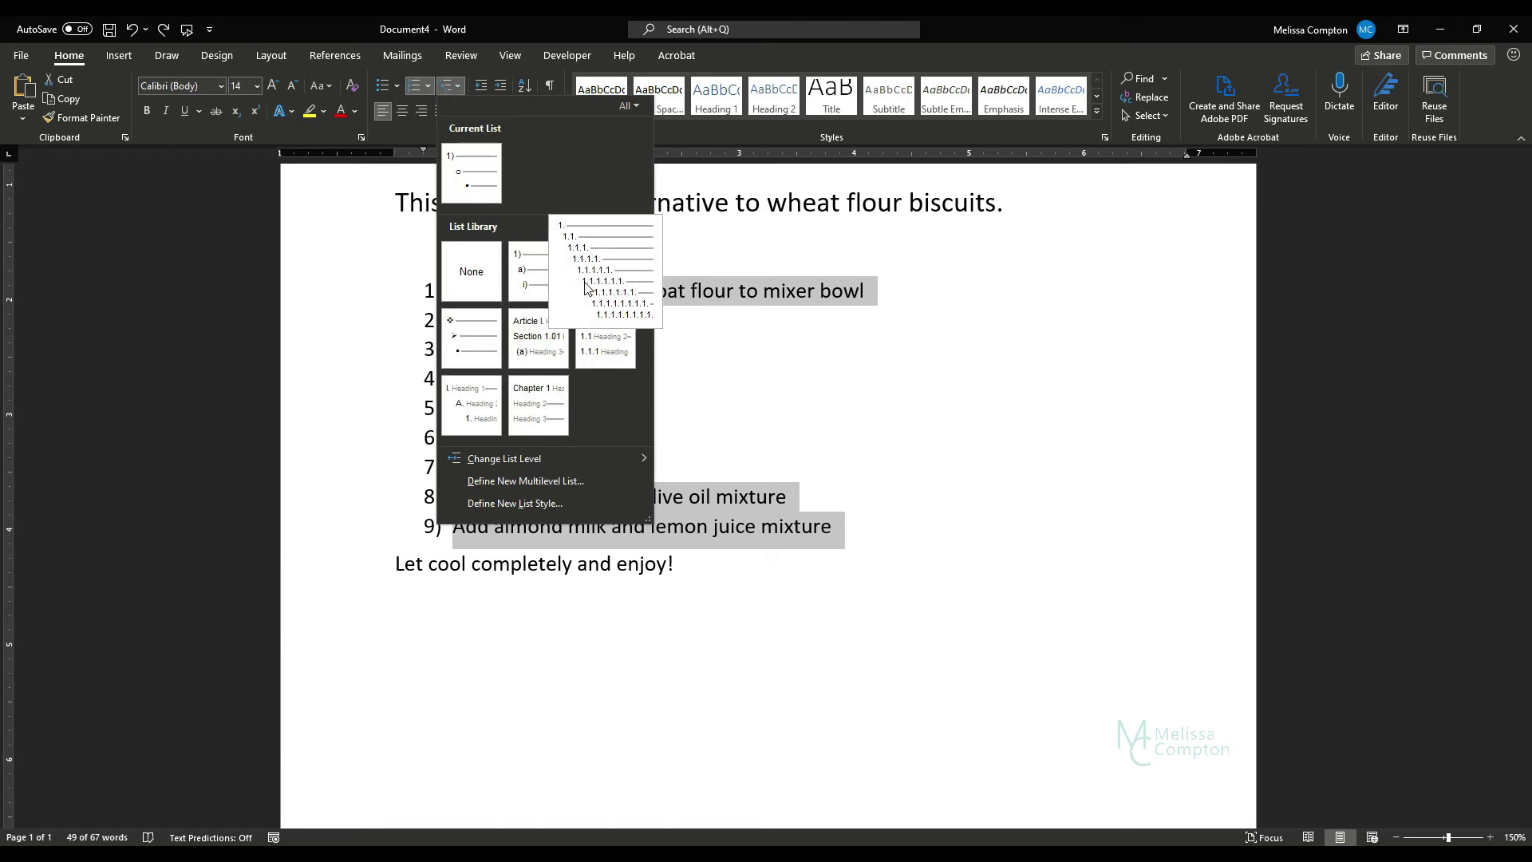
click(519, 279)
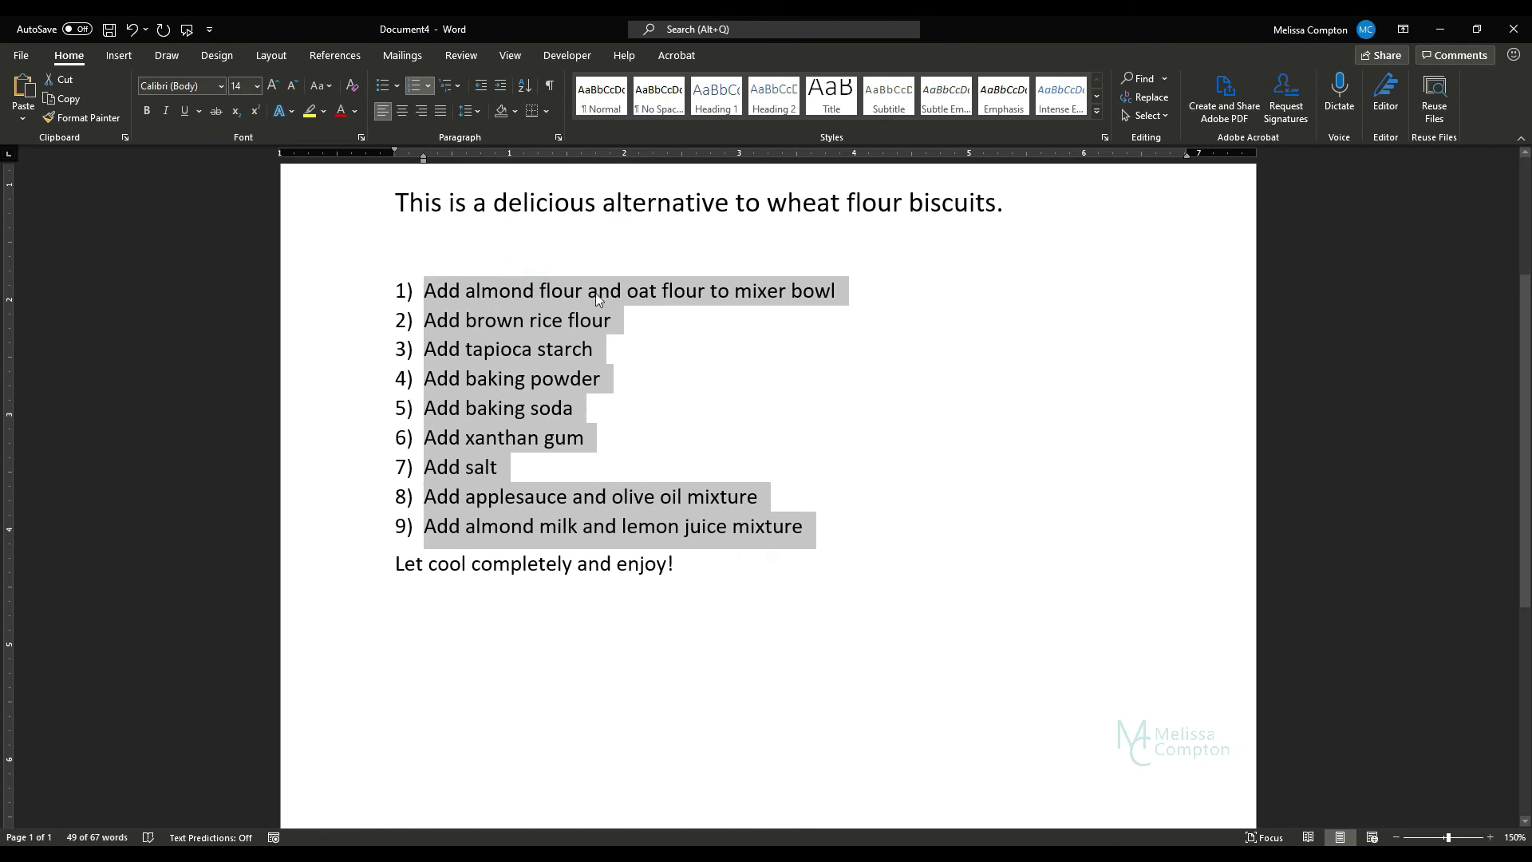
- Add a second-level sub-item "Tab 1" beneath the almond flour and oat flour step
click(841, 287)
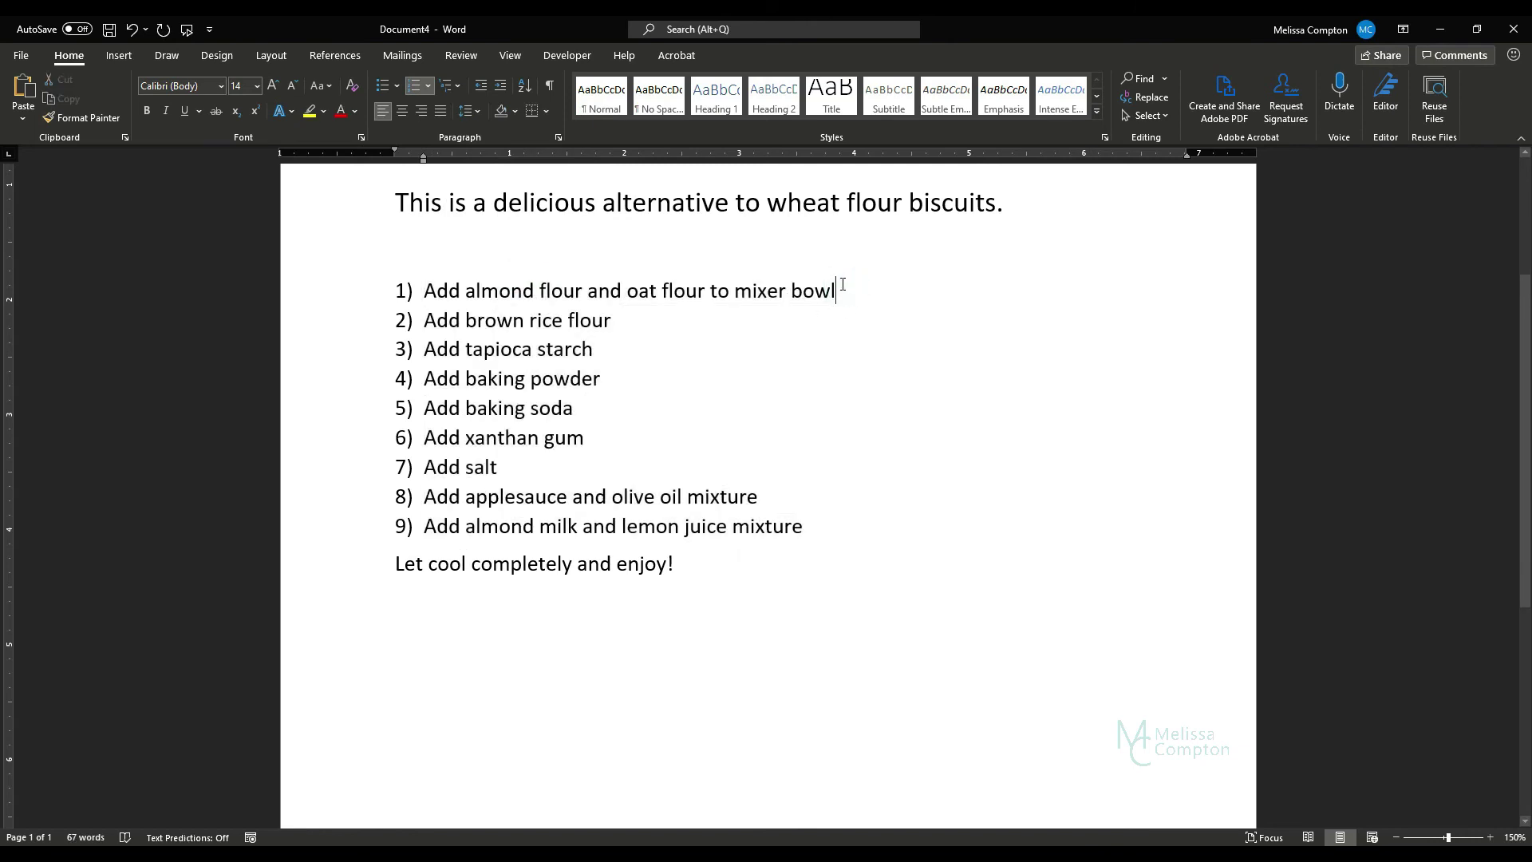
key(Return)
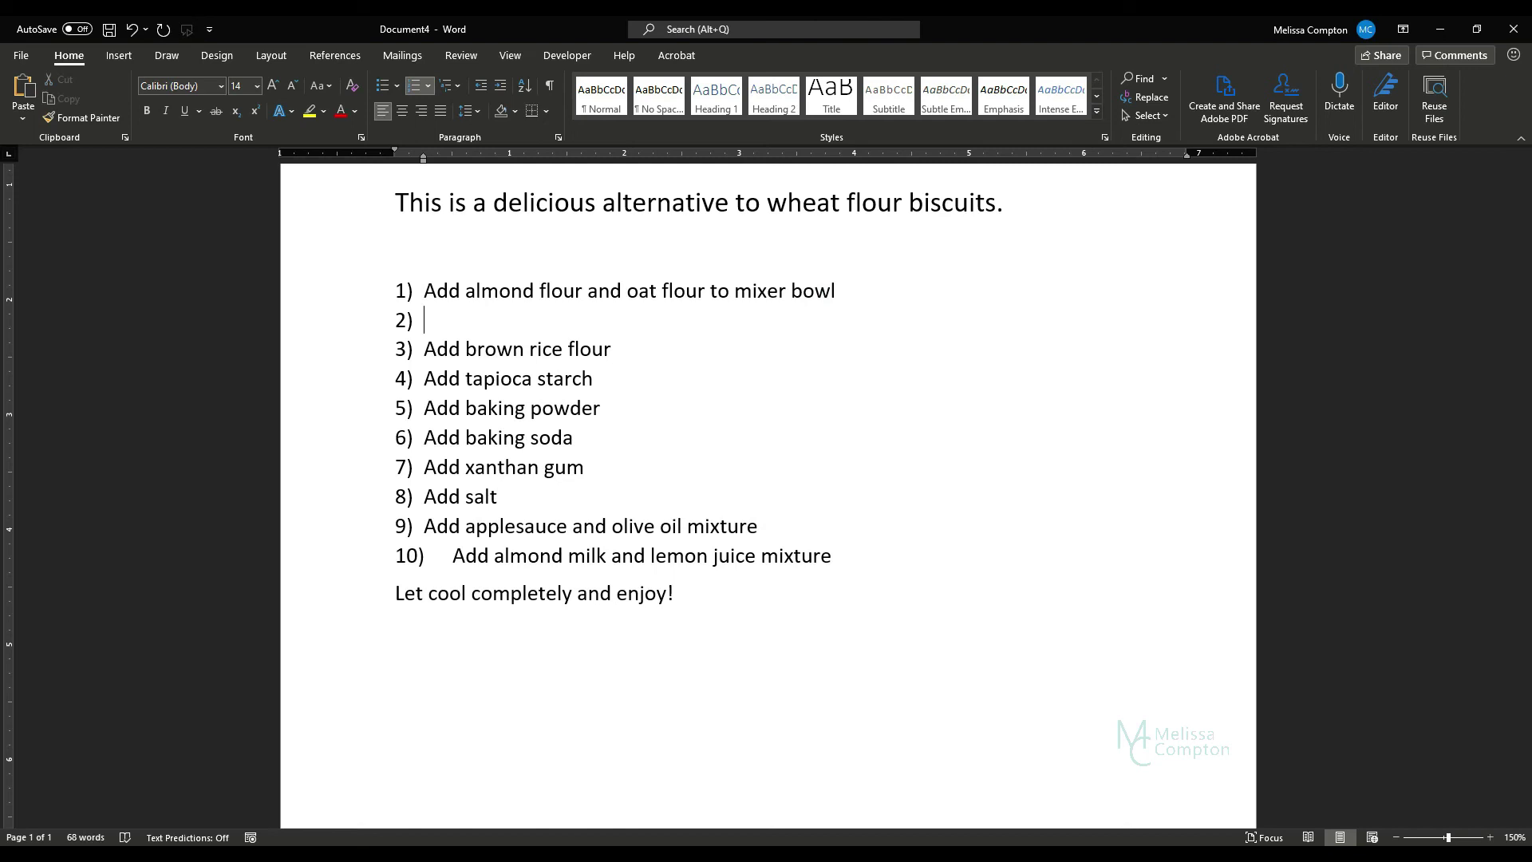
key(Tab)
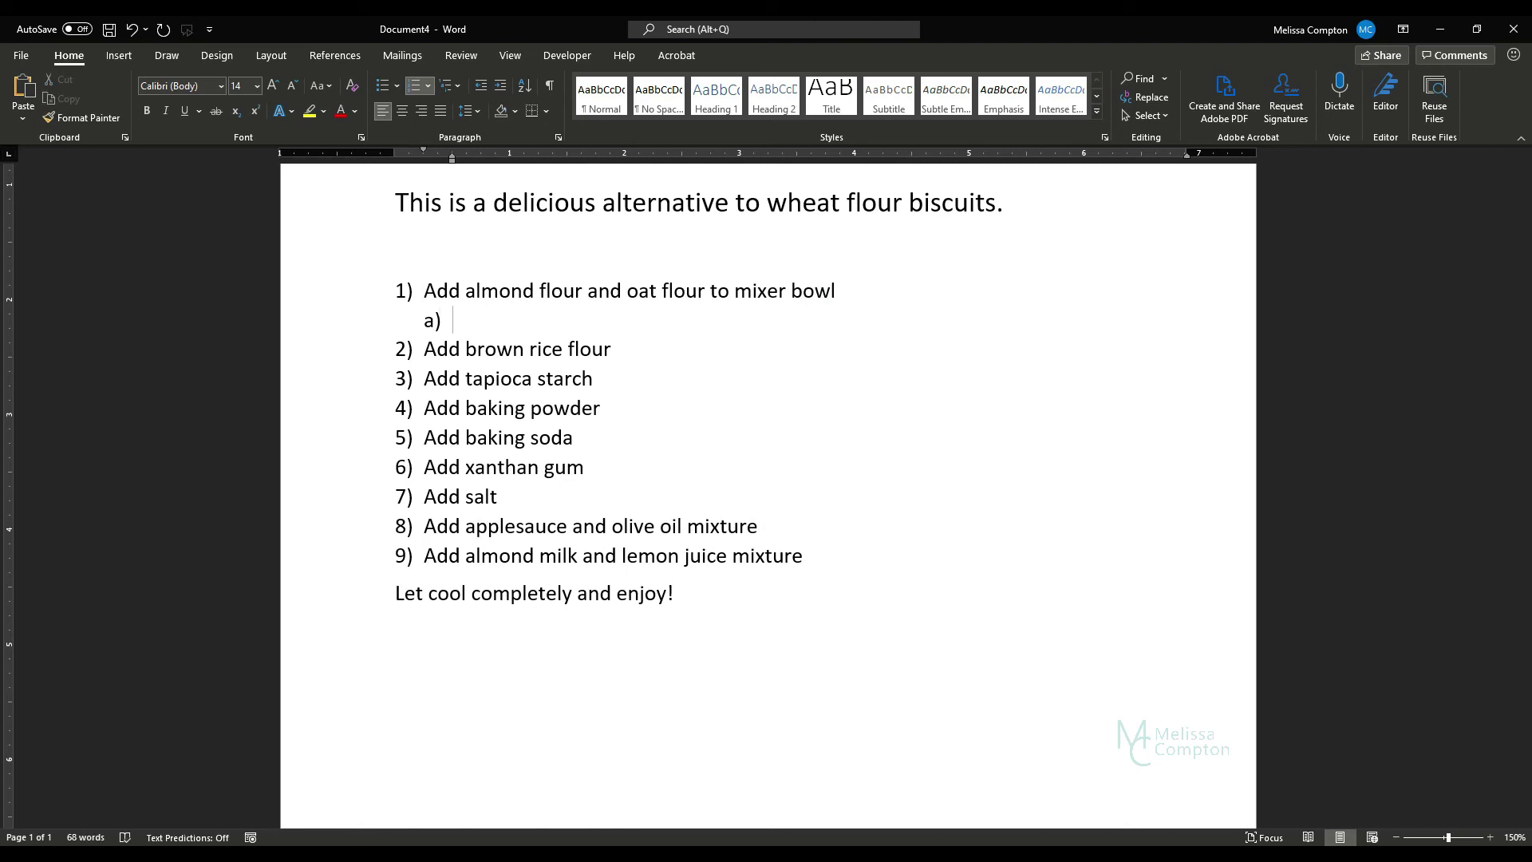
text(tab 1)
key(Return)
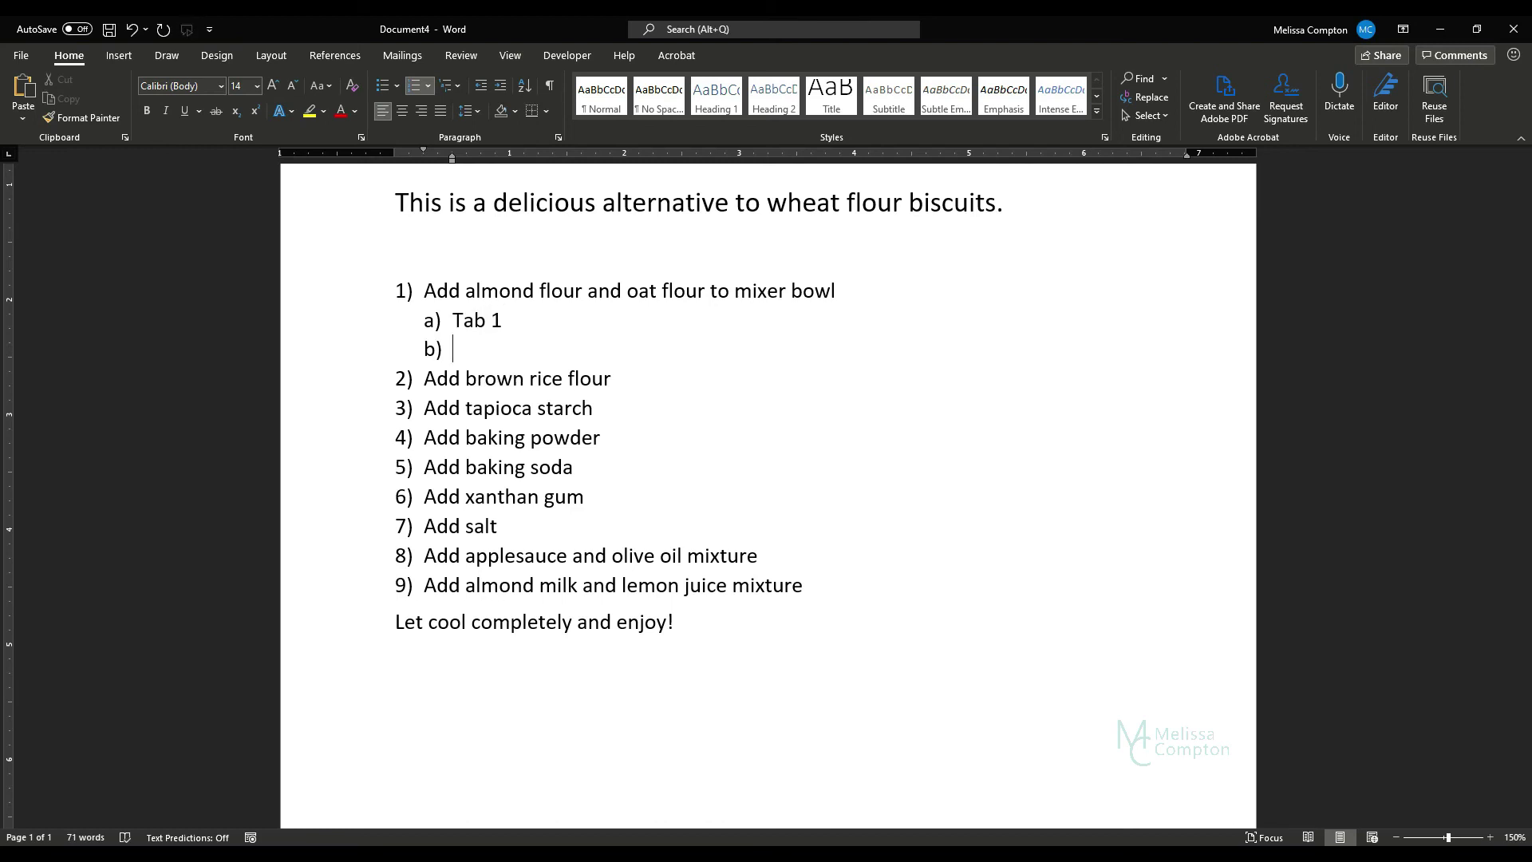
- Add the sub-items "Line 3", "7" and "6" below "Tab 1", each one list level deeper, followed by an empty item
key(Tab)
text(line 3)
key(Return)
key(Tab)
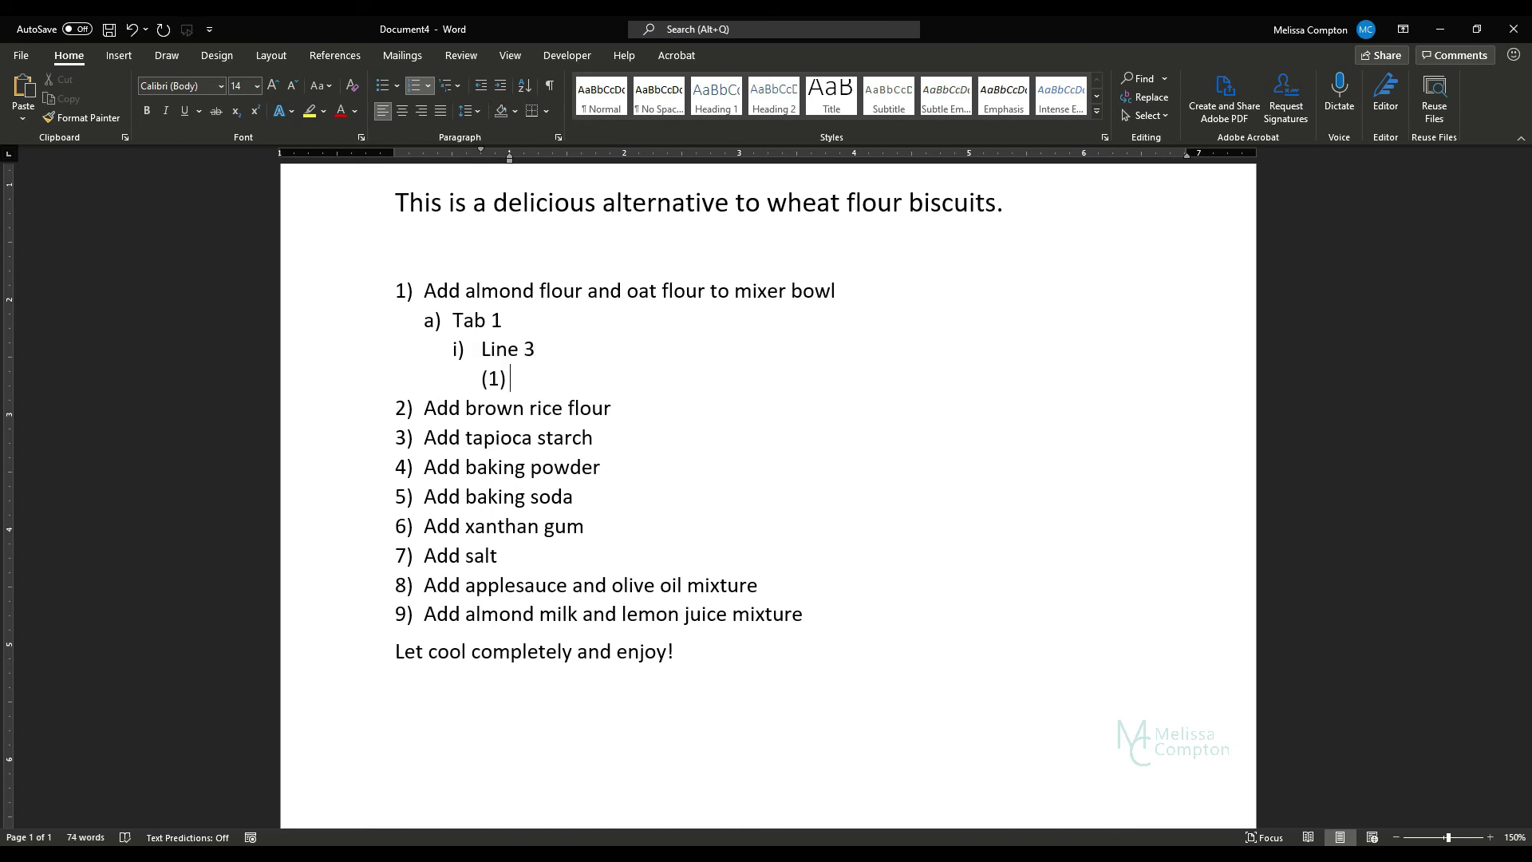
text(7)
key(Return)
key(Tab)
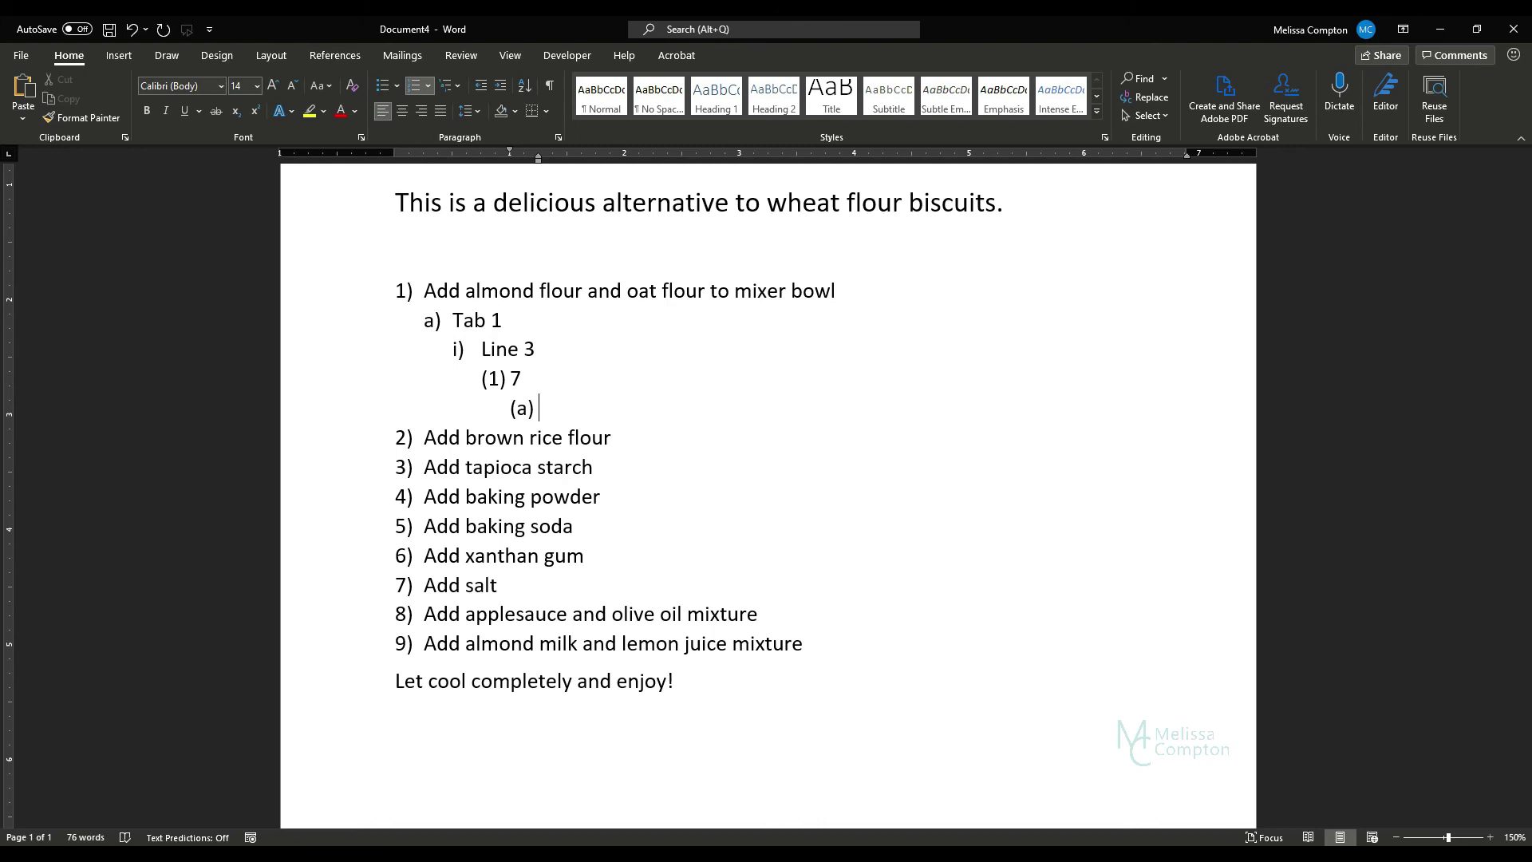
text(6)
key(Return)
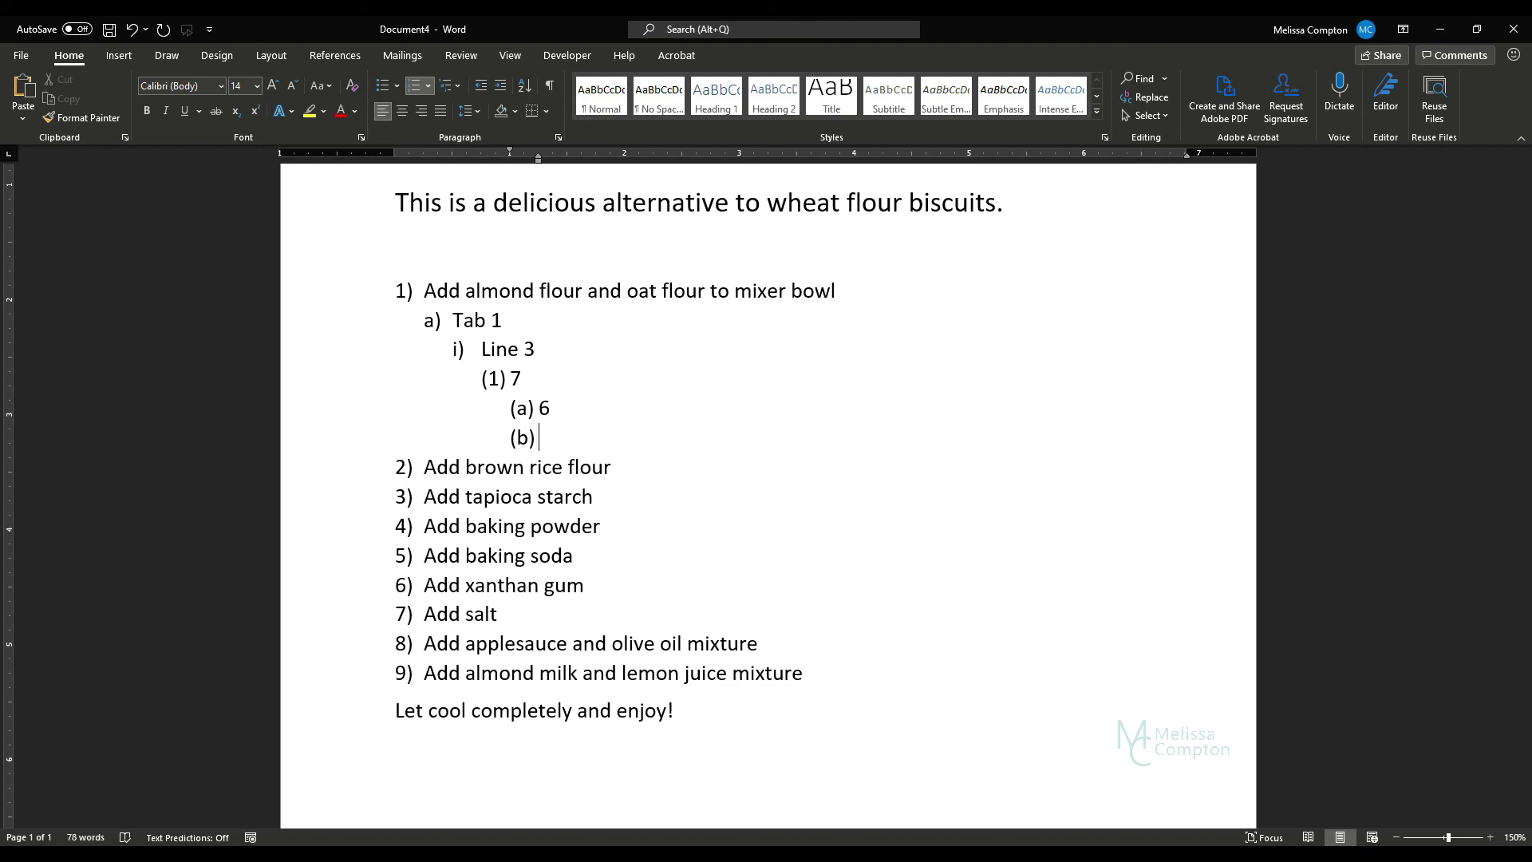
- Change the whole list, including its sub-items, to the multilevel bullet format with diamond-cluster, arrow and round bullets
drag(824, 671, 423, 290)
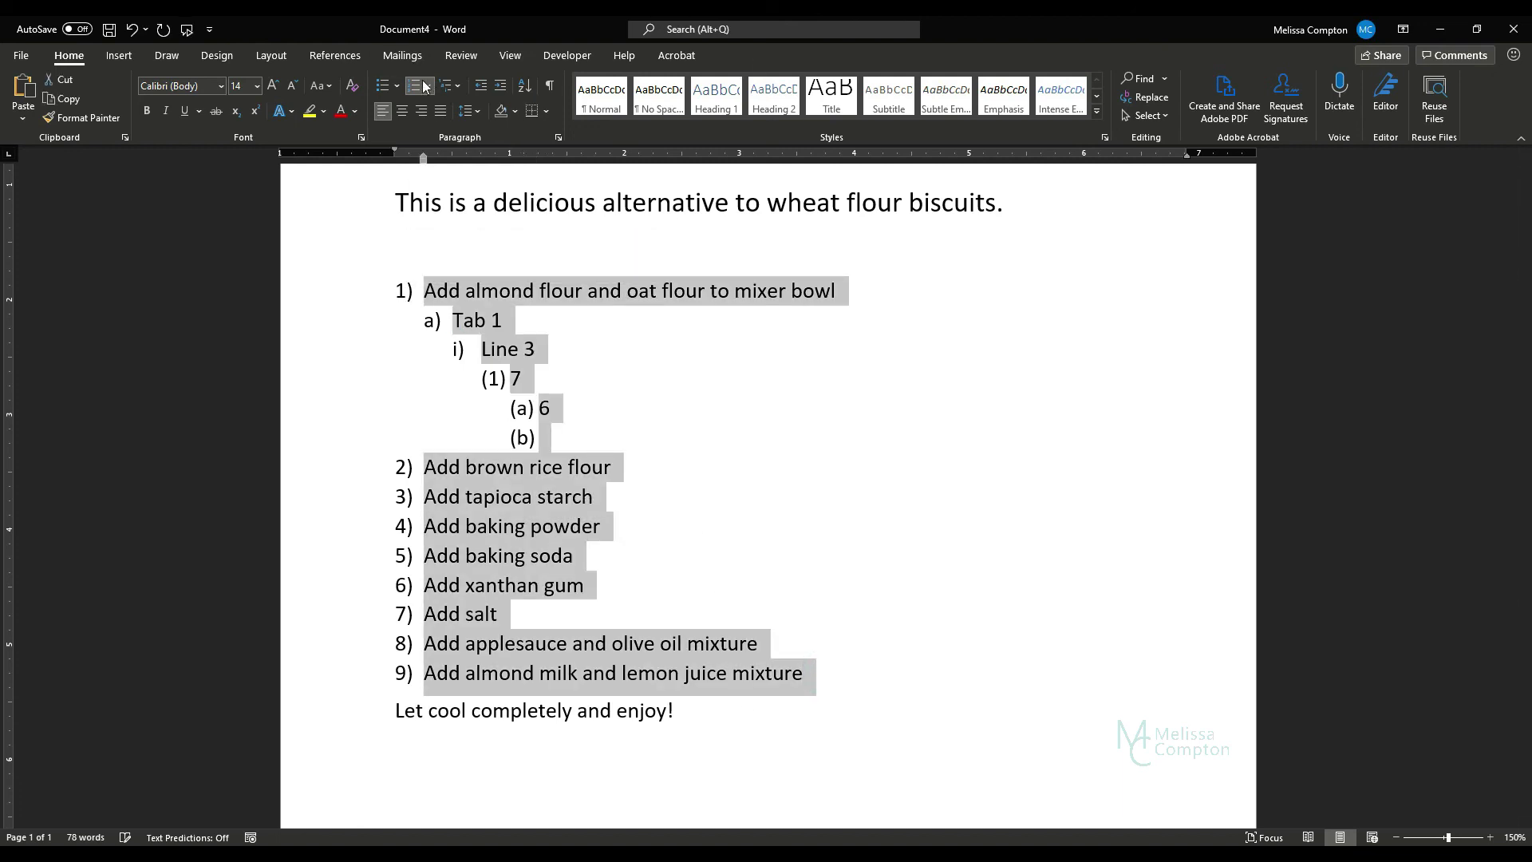
click(397, 85)
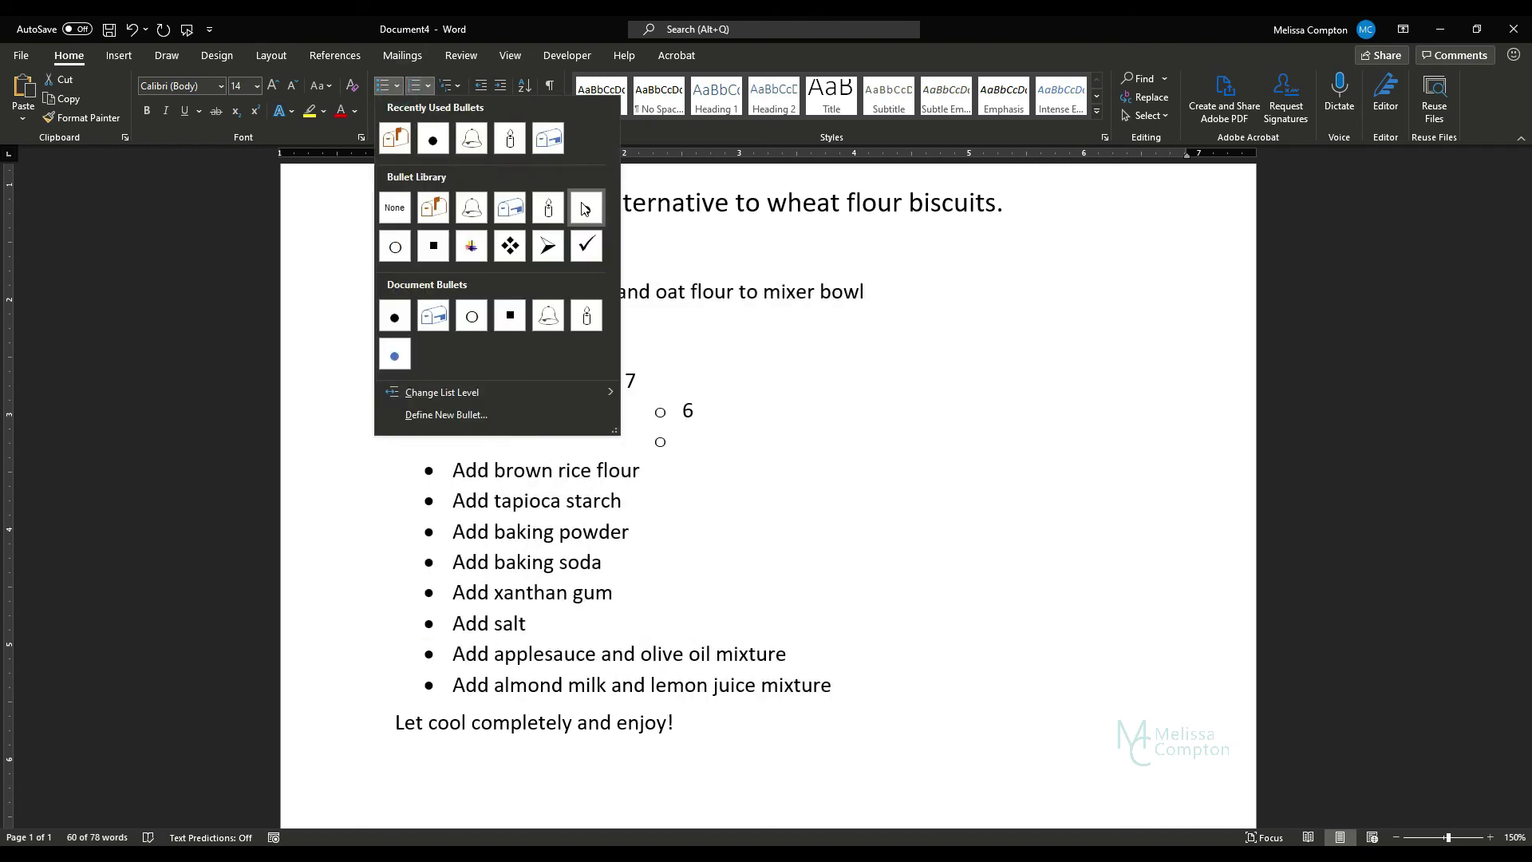
click(457, 83)
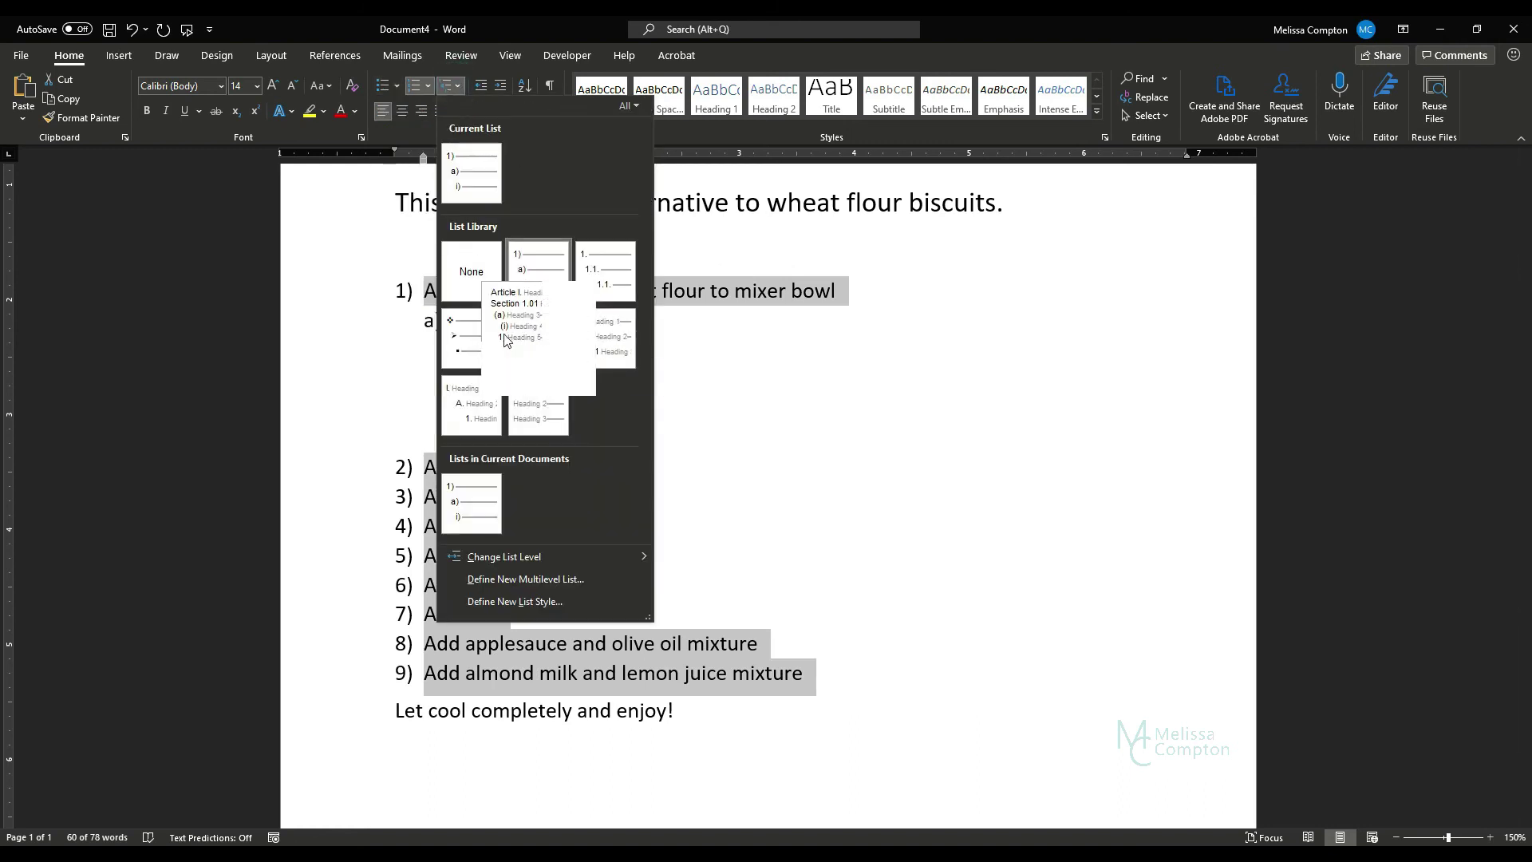
click(479, 341)
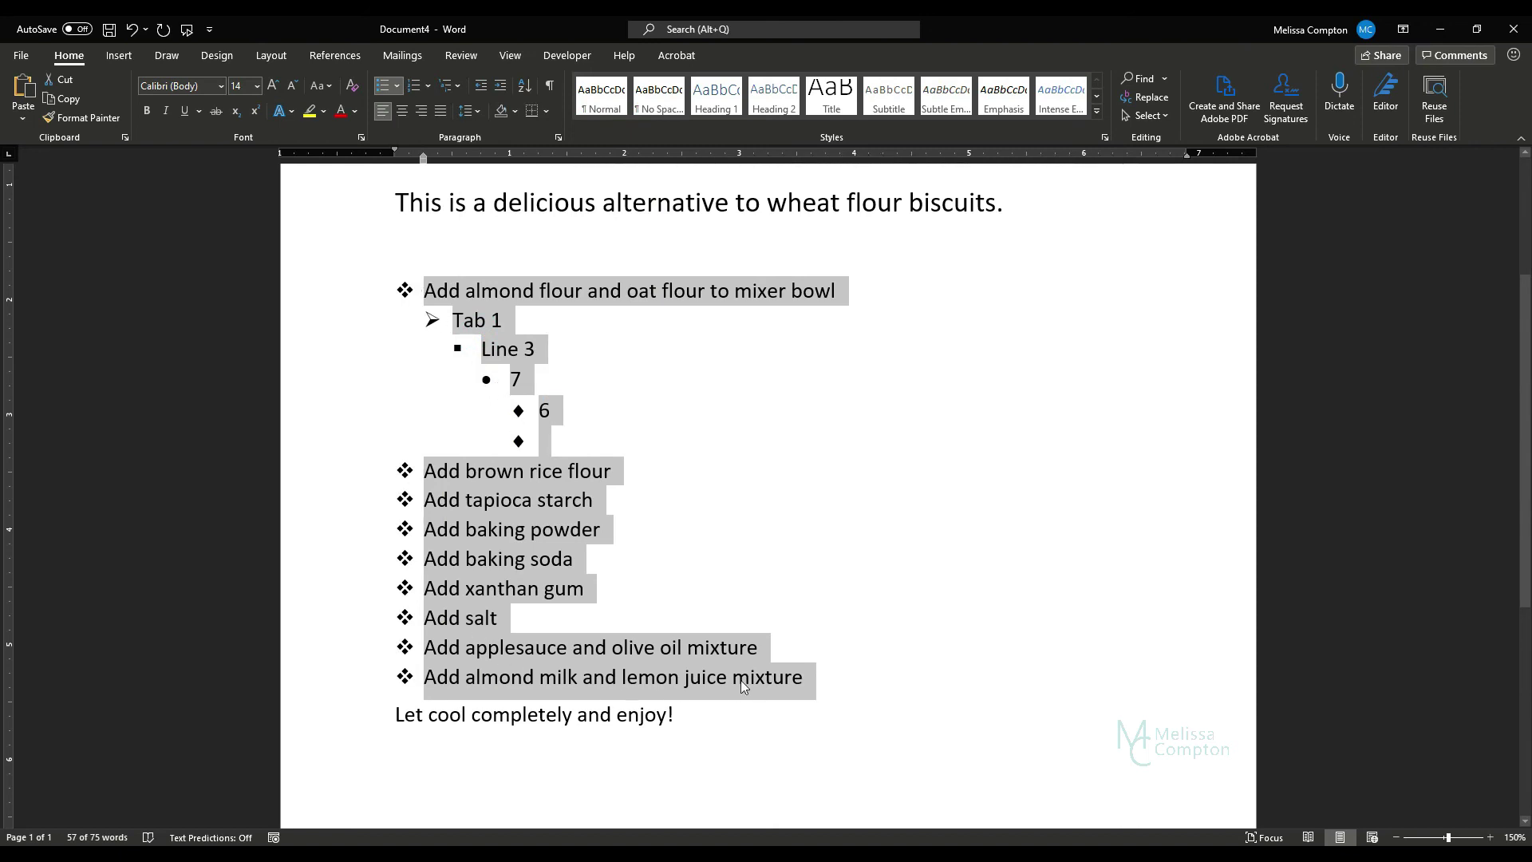
- Promote the sub-item "6" by one list level
click(536, 443)
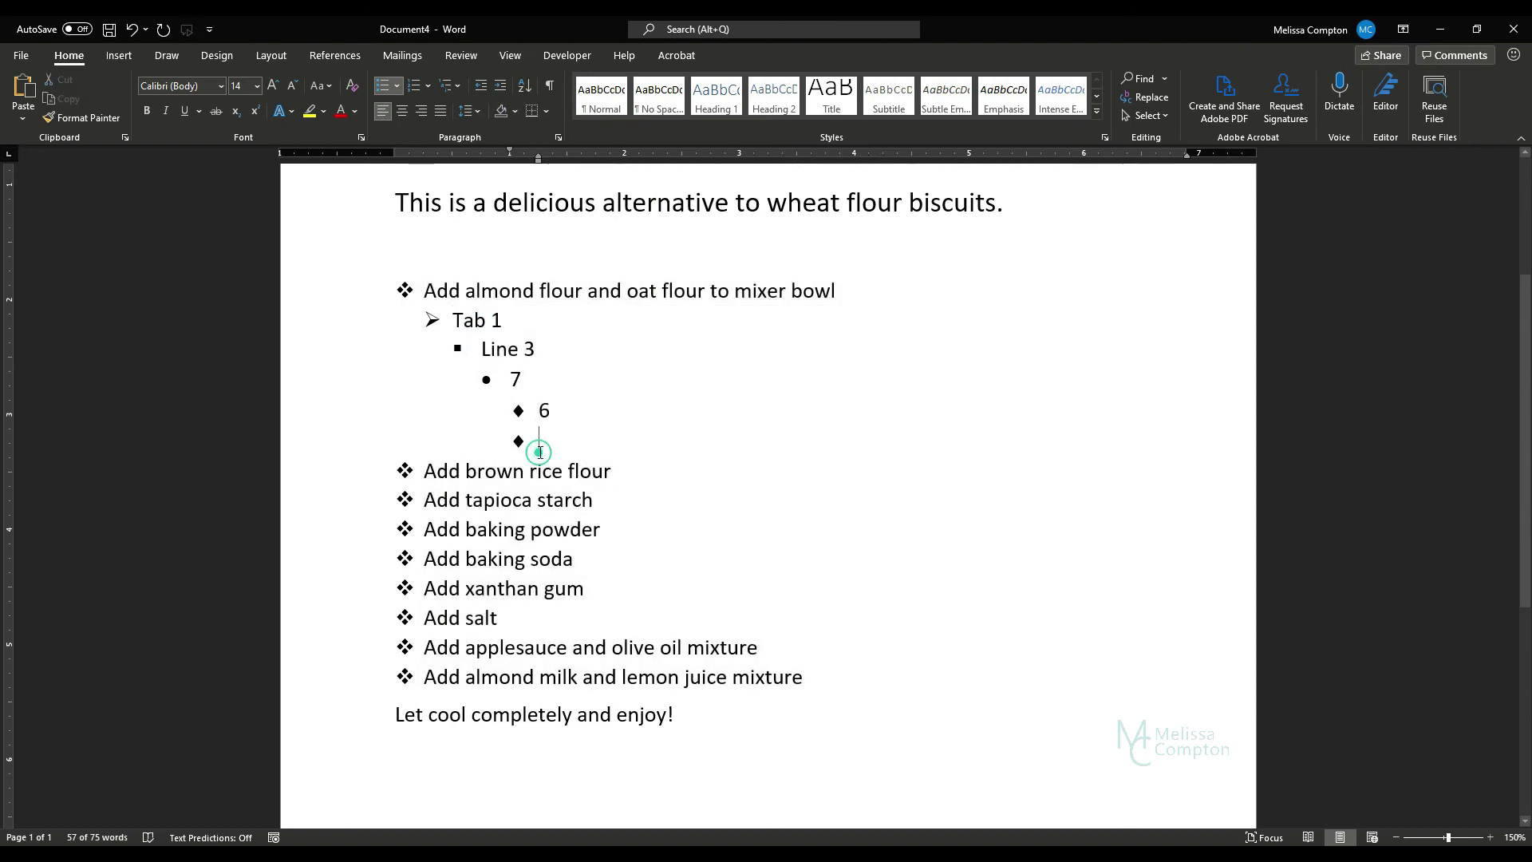
click(536, 410)
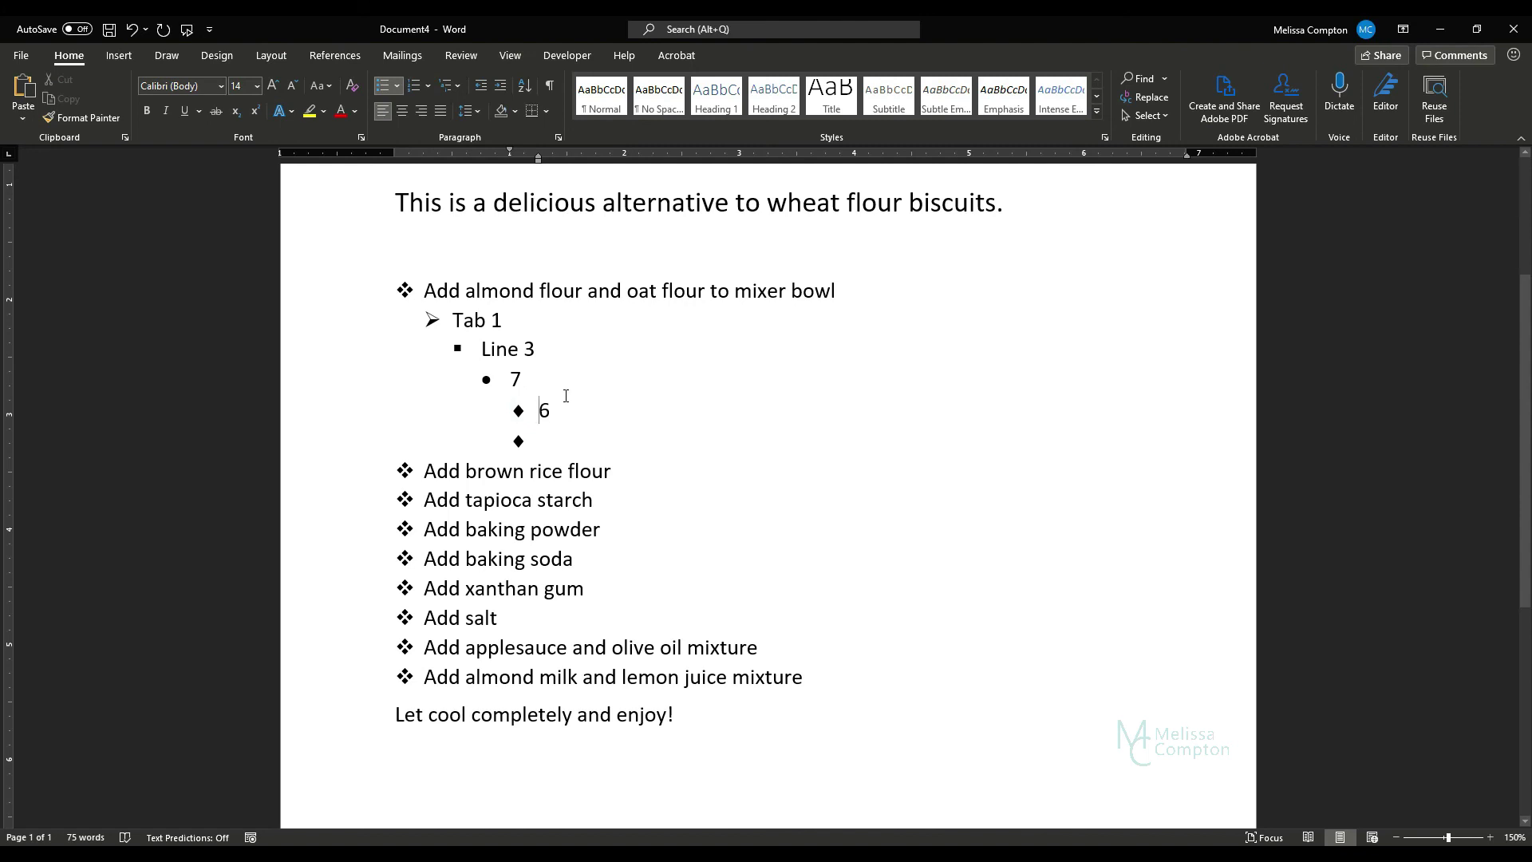
key(shift+Tab)
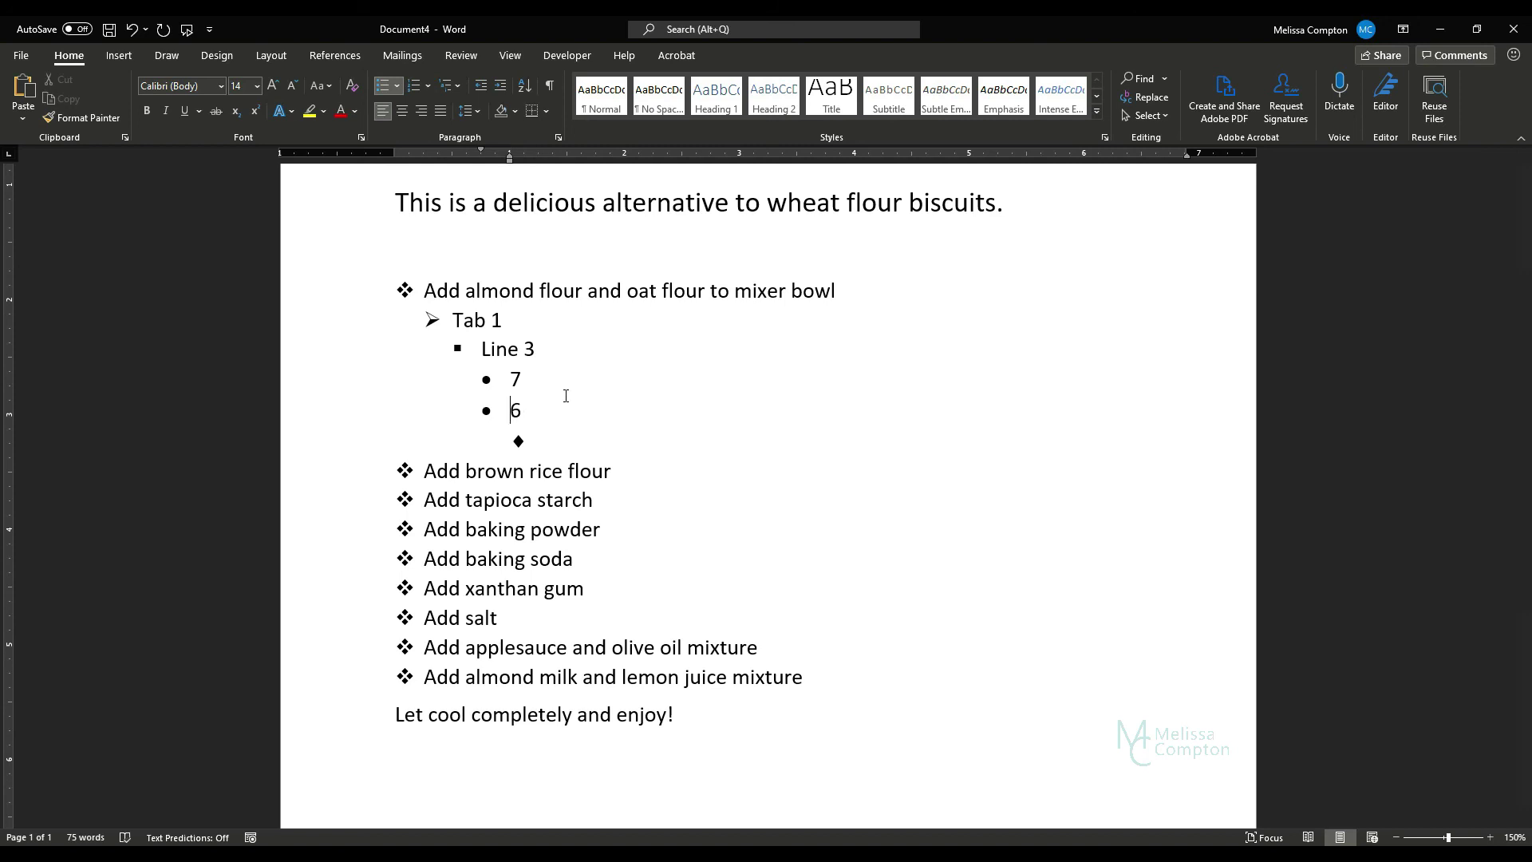